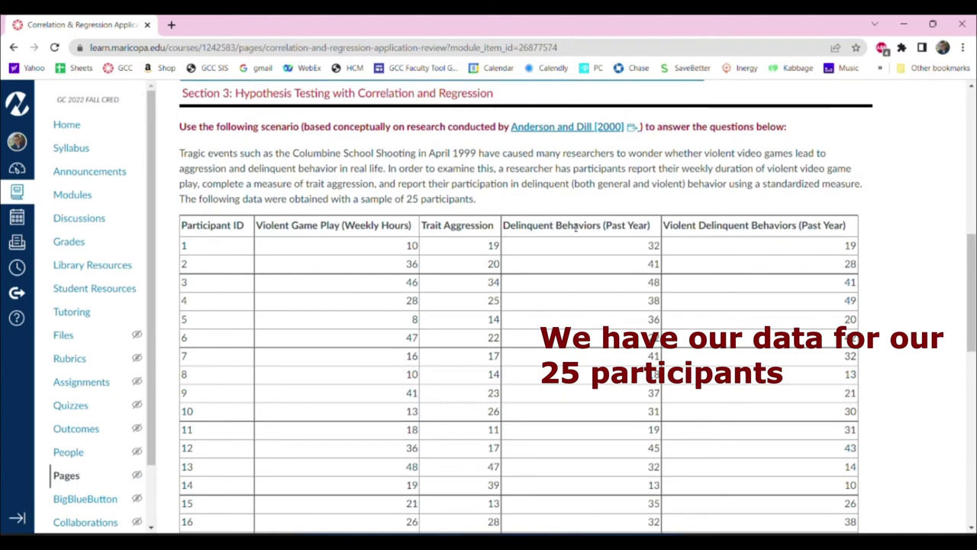
Step: Review the participant data and the answers about the alternative hypothesis, the null hypothesis and causation, collapsing each answer again
{"action": "scroll", "coordinate": [760, 238], "scroll_direction": "down", "scroll_amount": 6}
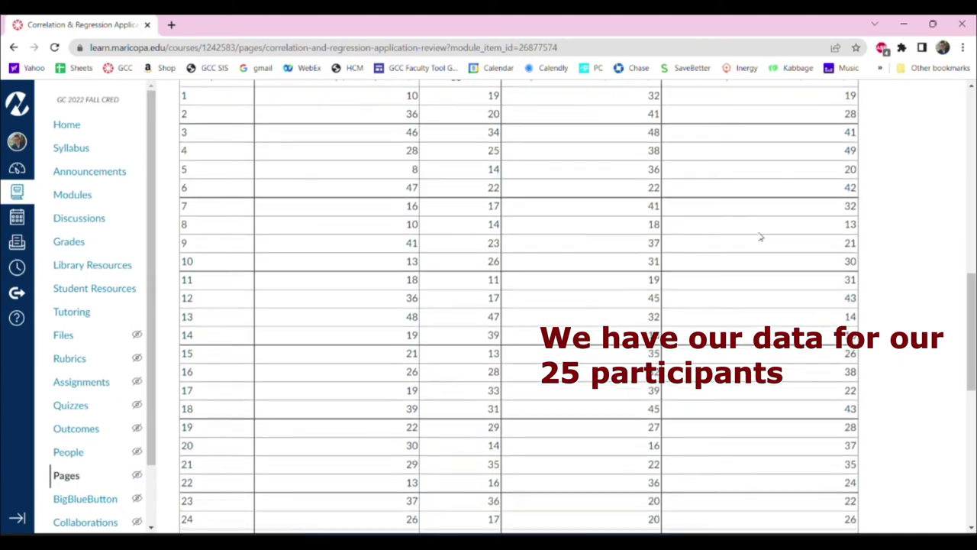
{"action": "scroll", "coordinate": [761, 238], "scroll_direction": "down", "scroll_amount": 2}
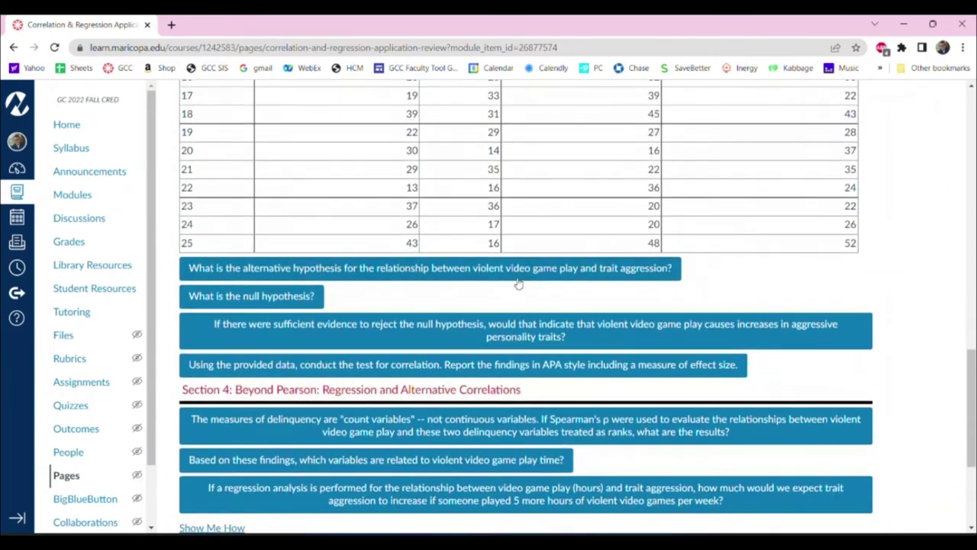
{"action": "scroll", "coordinate": [658, 284], "scroll_direction": "down", "scroll_amount": 1}
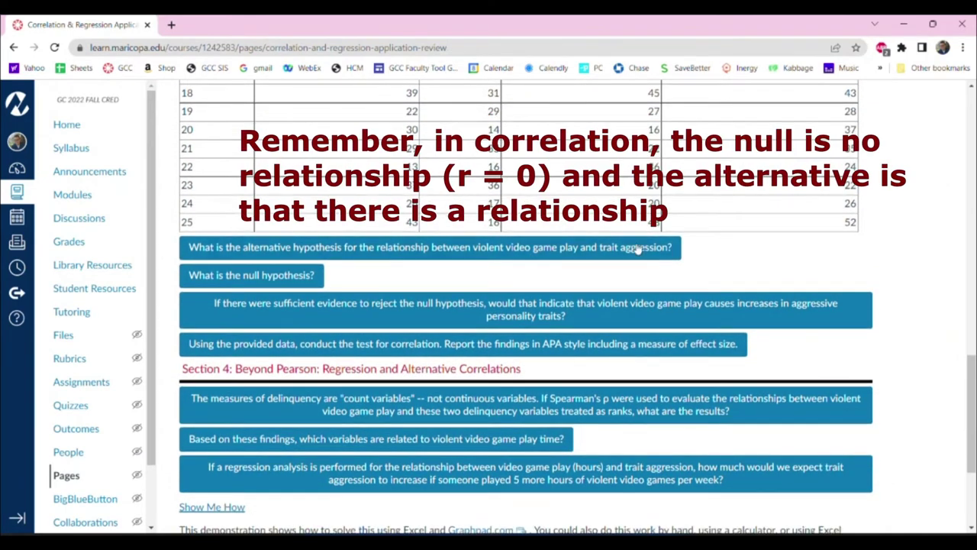
{"action": "left_click", "coordinate": [638, 247]}
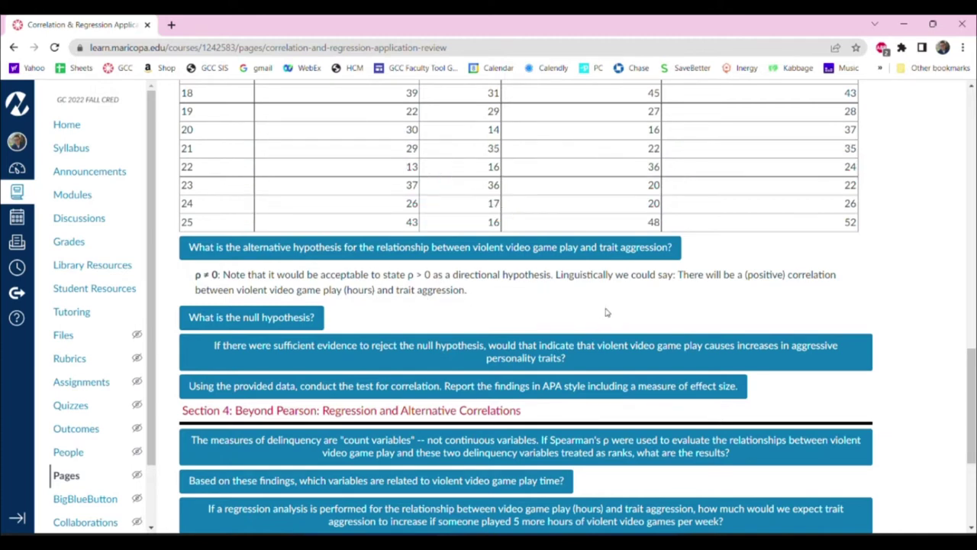
{"action": "left_click", "coordinate": [527, 247]}
{"action": "left_click", "coordinate": [279, 276]}
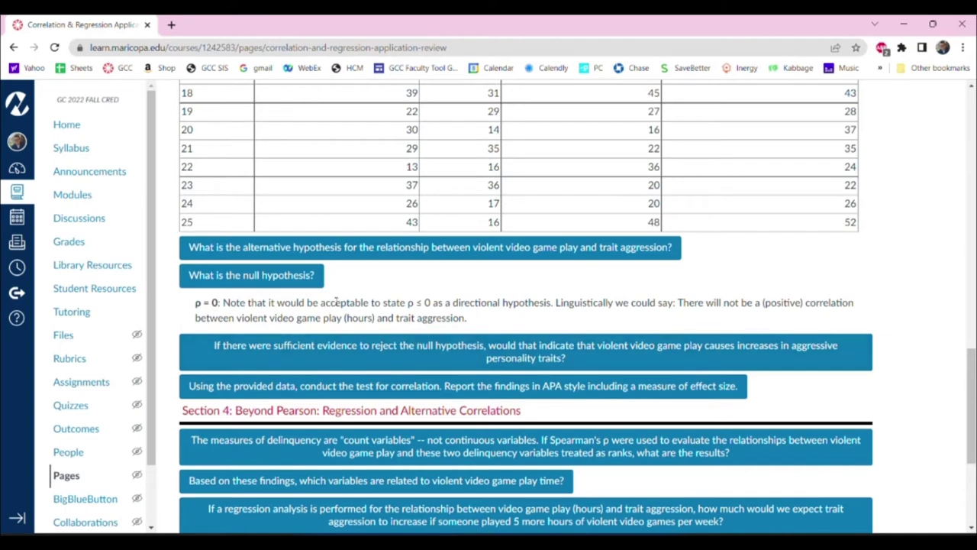
{"action": "left_click", "coordinate": [301, 277]}
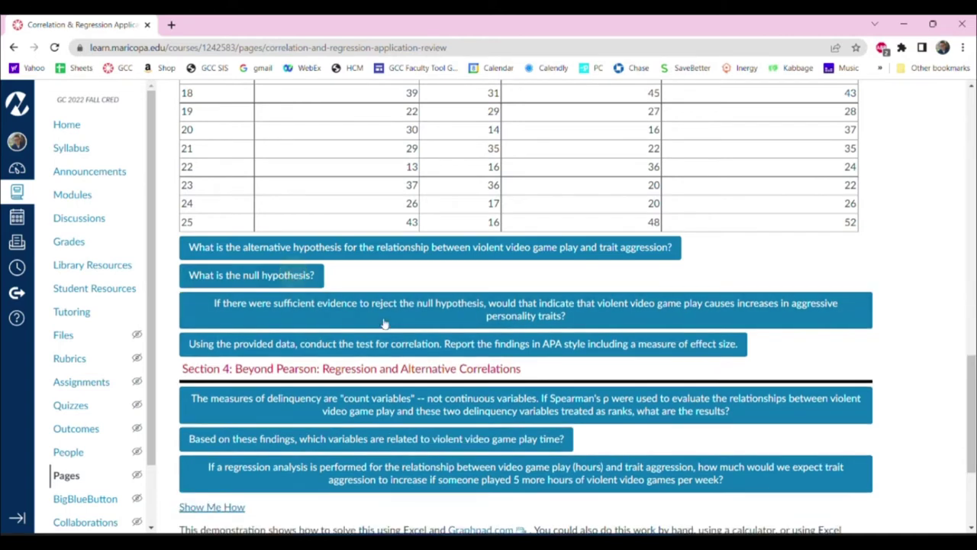
{"action": "left_click", "coordinate": [489, 319]}
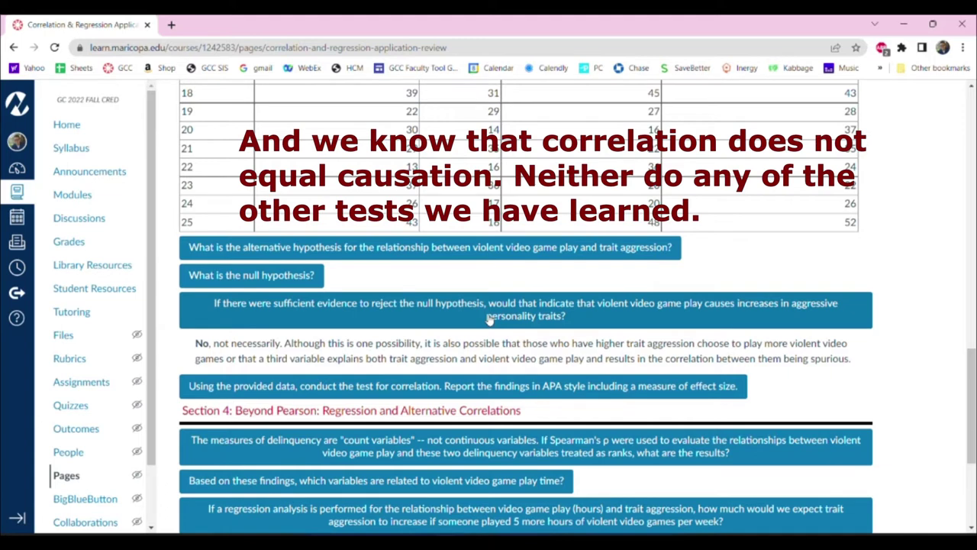
{"action": "left_click", "coordinate": [489, 319]}
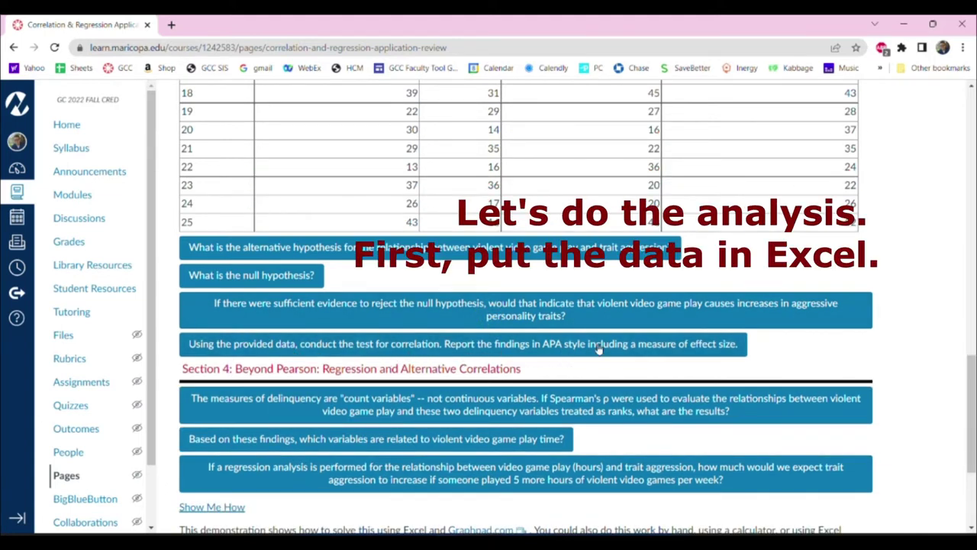
Step: Copy the entire participant data table, from the Participant ID header through participant 25, and switch to the blank Excel workbook
{"action": "scroll", "coordinate": [637, 348], "scroll_direction": "up", "scroll_amount": 5}
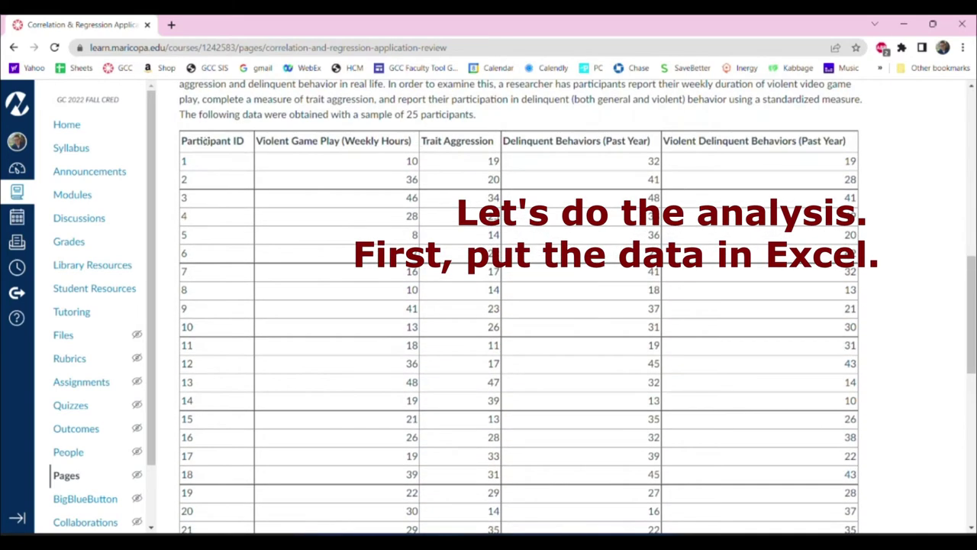
{"action": "left_click_drag", "start_coordinate": [182, 142], "coordinate": [865, 429]}
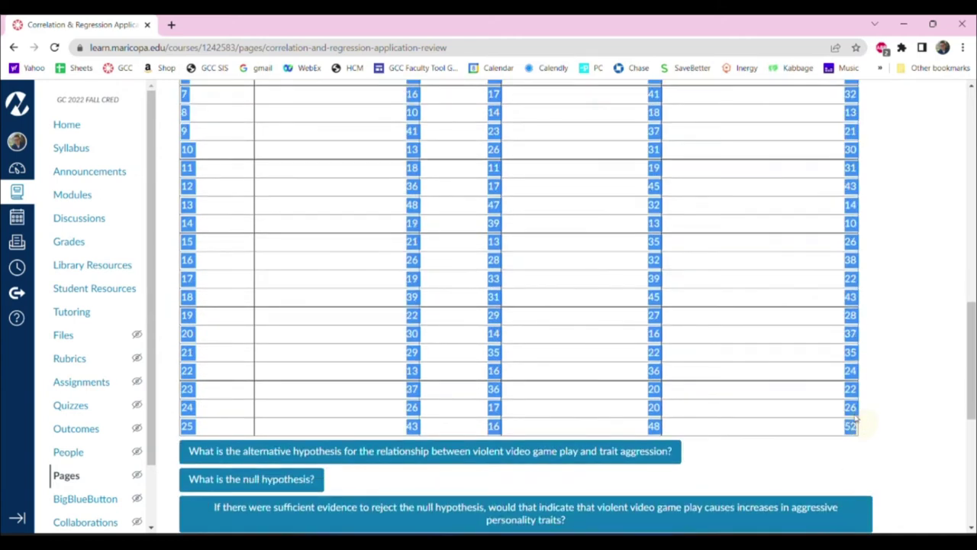
{"action": "right_click", "coordinate": [855, 418]}
{"action": "left_click", "coordinate": [621, 277]}
{"action": "left_click", "coordinate": [503, 532]}
Step: Try pasting the copied table at cell A1 with its source formatting, then undo the paste
{"action": "right_click", "coordinate": [34, 176]}
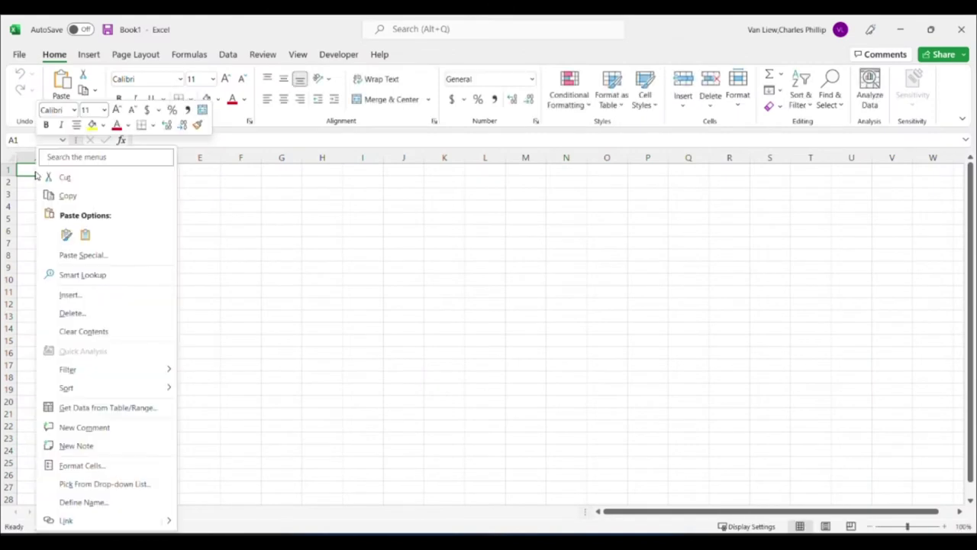
{"action": "left_click", "coordinate": [66, 234]}
{"action": "left_click", "coordinate": [86, 188]}
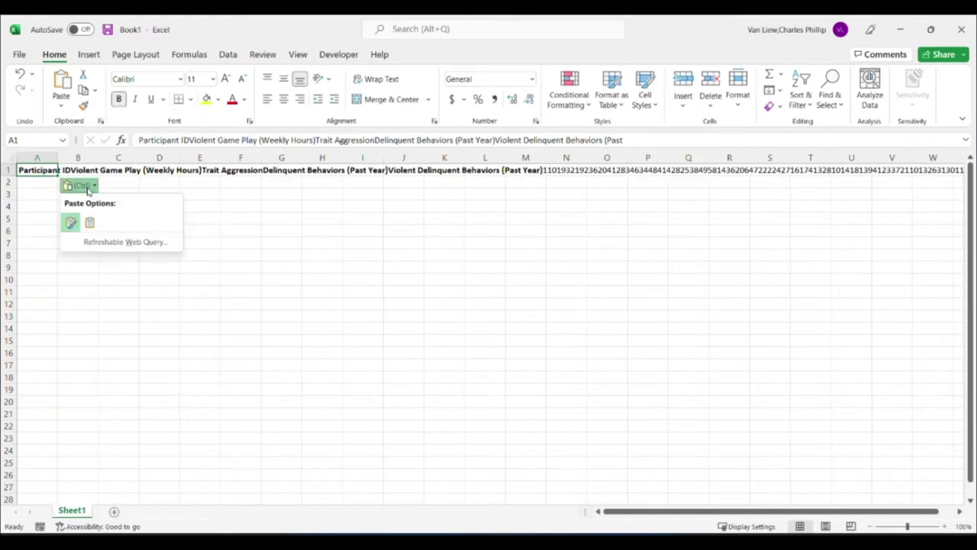
{"action": "key", "text": "ctrl+z"}
{"action": "key", "text": "ctrl+z"}
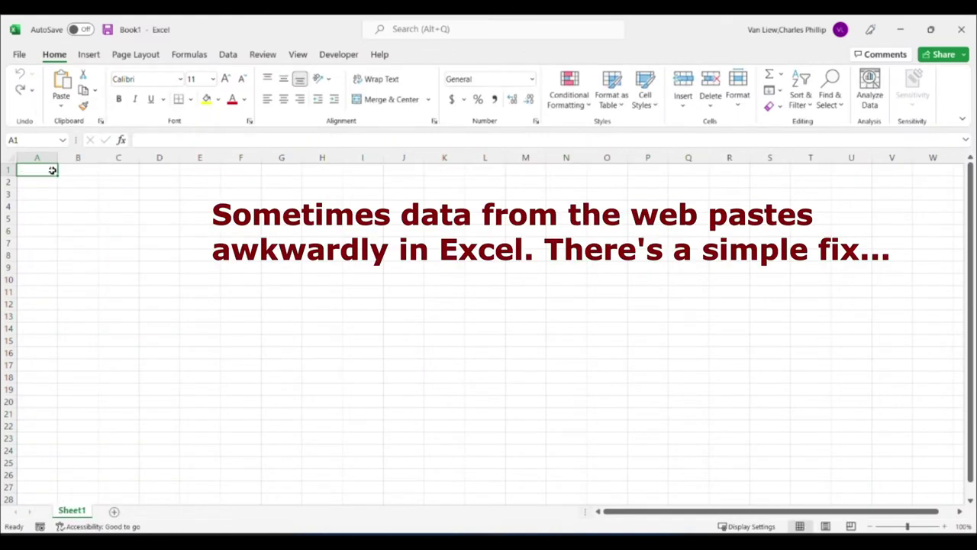
Step: Paste the copied table at cell A1 as Unicode Text using Paste Special
{"action": "right_click", "coordinate": [49, 172]}
{"action": "left_click", "coordinate": [95, 255]}
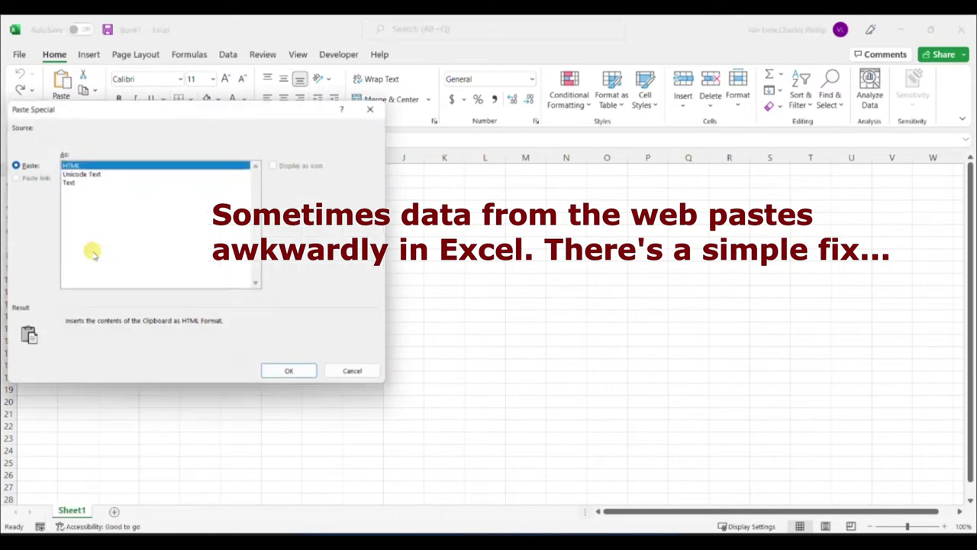
{"action": "left_click", "coordinate": [89, 174]}
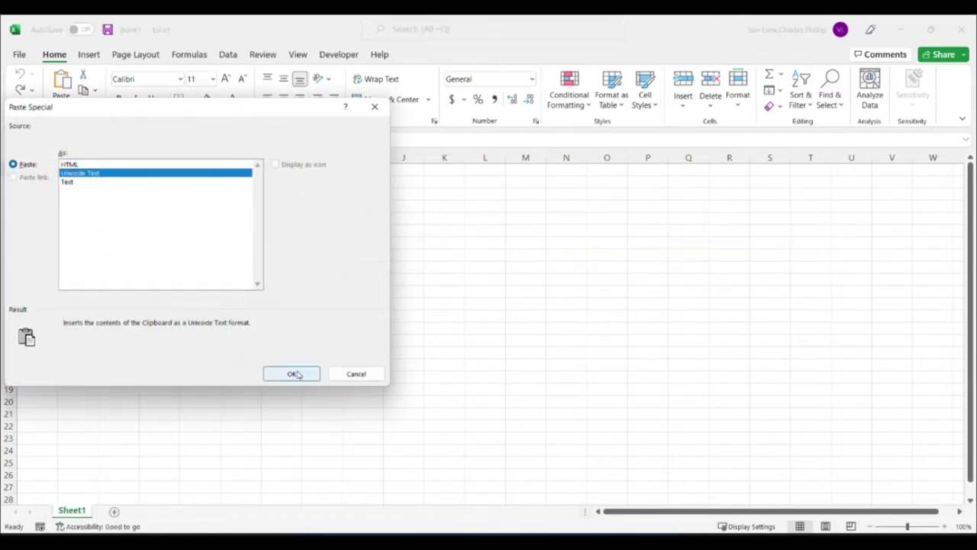
{"action": "left_click", "coordinate": [297, 373]}
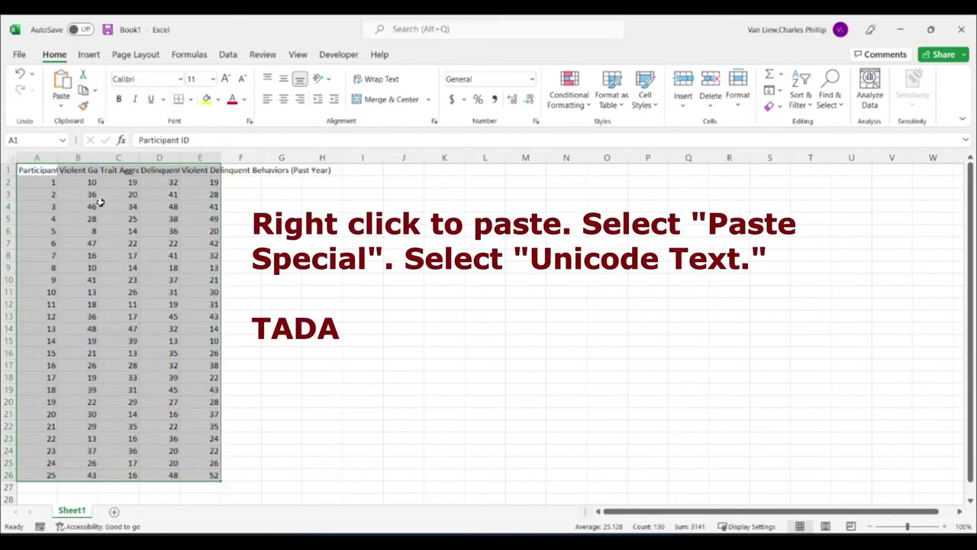
Step: AutoFit the widths of the pasted data columns so the full headers fit
{"action": "left_click_drag", "start_coordinate": [36, 157], "coordinate": [220, 157]}
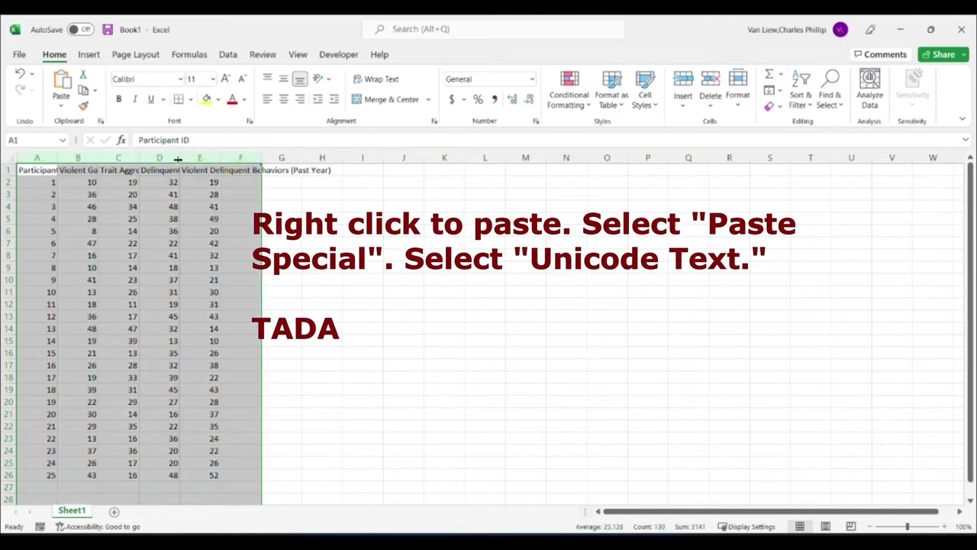
{"action": "double_click", "coordinate": [220, 158]}
{"action": "left_click", "coordinate": [584, 304]}
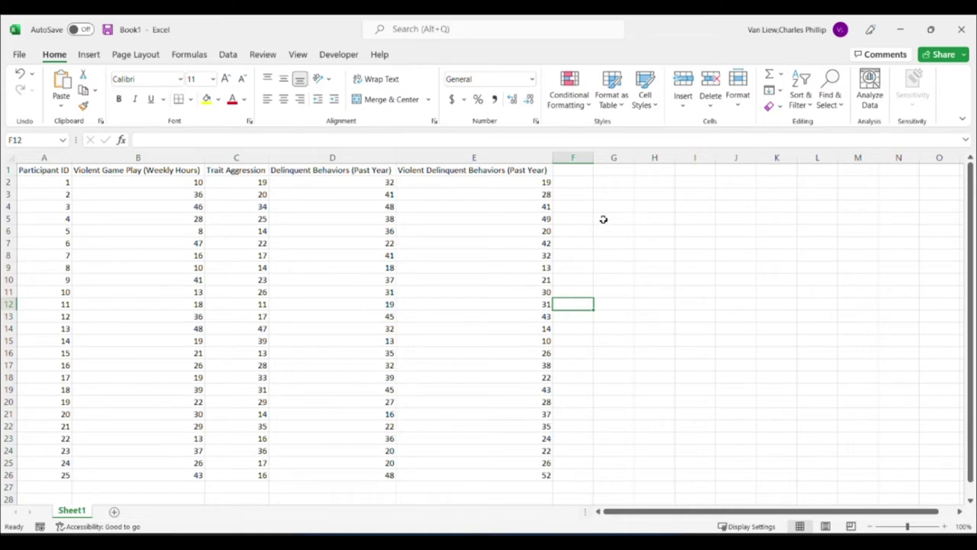
{"action": "scroll", "coordinate": [563, 275], "scroll_direction": "down", "scroll_amount": 1}
{"action": "scroll", "coordinate": [560, 275], "scroll_direction": "up", "scroll_amount": 1}
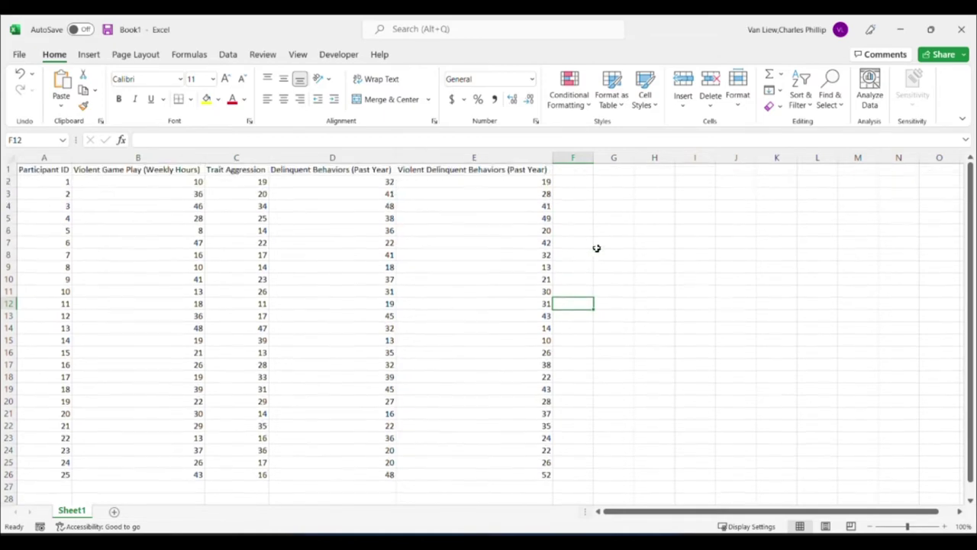
Step: Calculate Pearson's correlation between violent game play and trait aggression in cell G2 with =CORREL(B2:B26,C2:C26)
{"action": "left_click", "coordinate": [620, 183]}
{"action": "type", "text": "="}
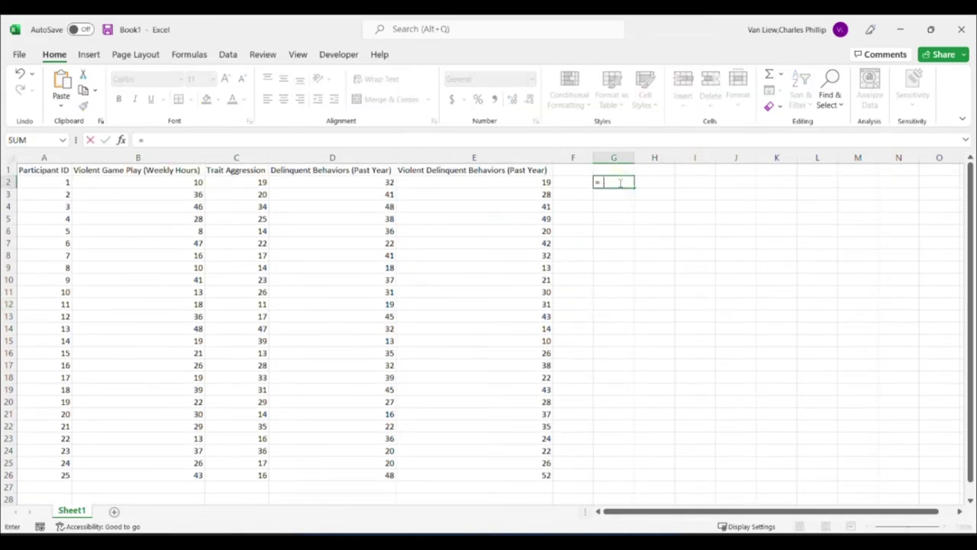
{"action": "type", "text": "correl("}
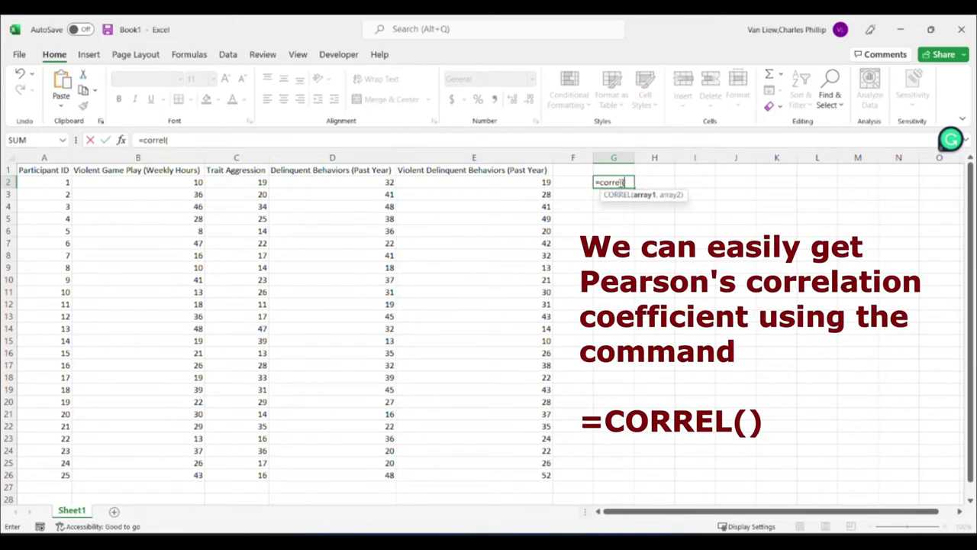
{"action": "left_click_drag", "start_coordinate": [197, 183], "coordinate": [172, 474]}
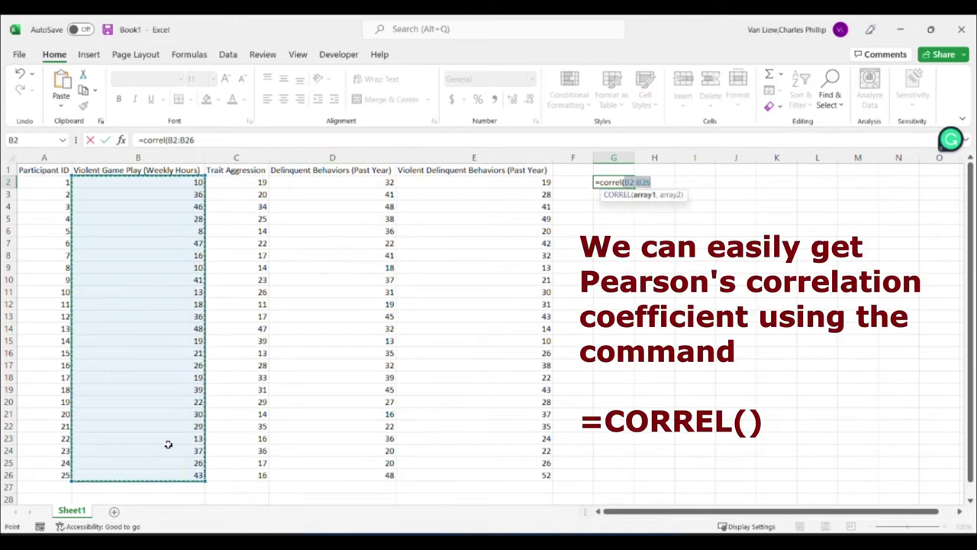
{"action": "type", "text": ","}
{"action": "left_click_drag", "start_coordinate": [244, 186], "coordinate": [227, 477]}
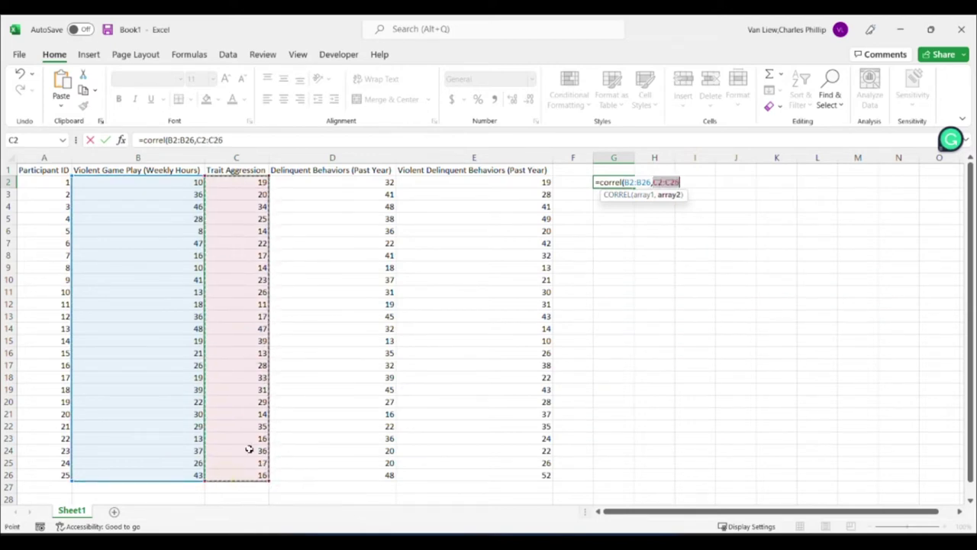
{"action": "key", "text": "Return"}
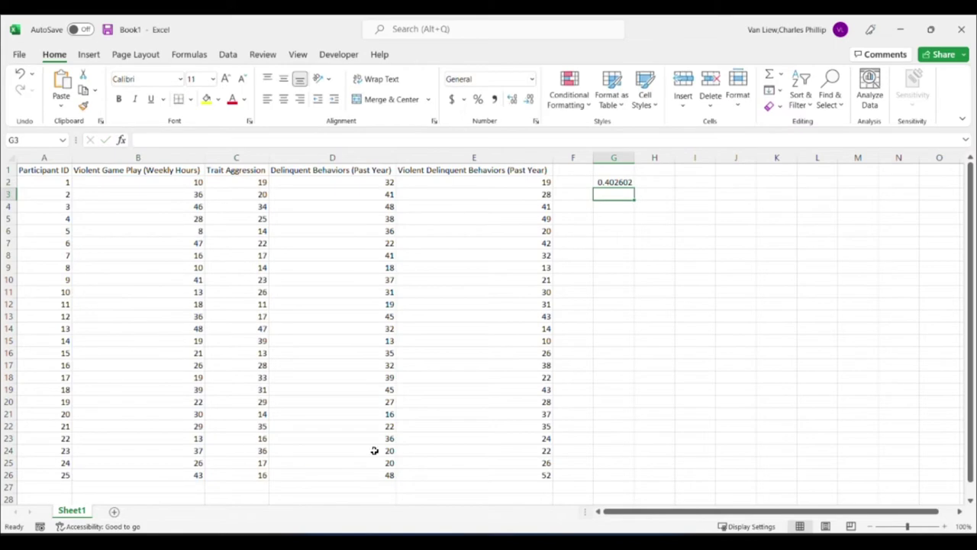
{"action": "left_click", "coordinate": [618, 182]}
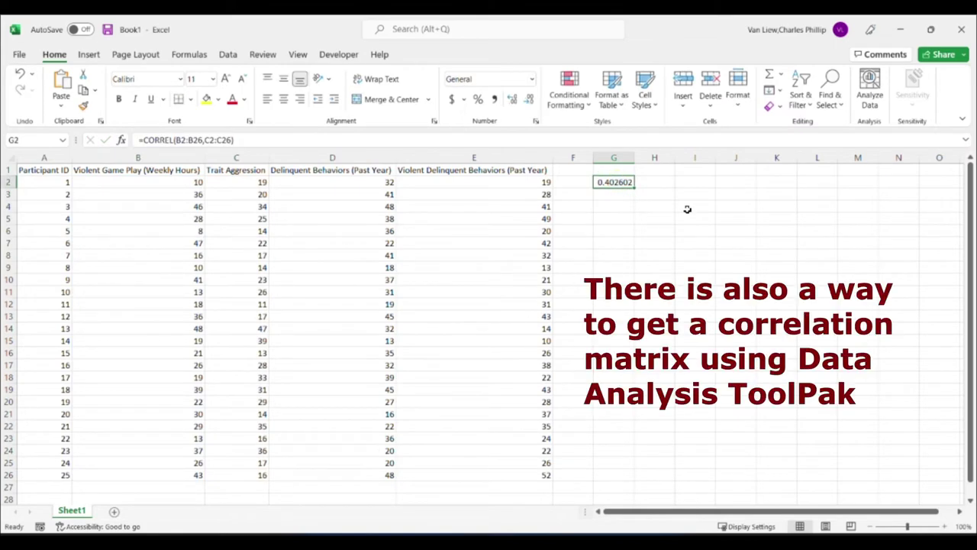
Step: Start a Data Analysis Correlation with input range $B$1:$C$26, grouped by columns, treating the first row as labels
{"action": "left_click", "coordinate": [226, 56]}
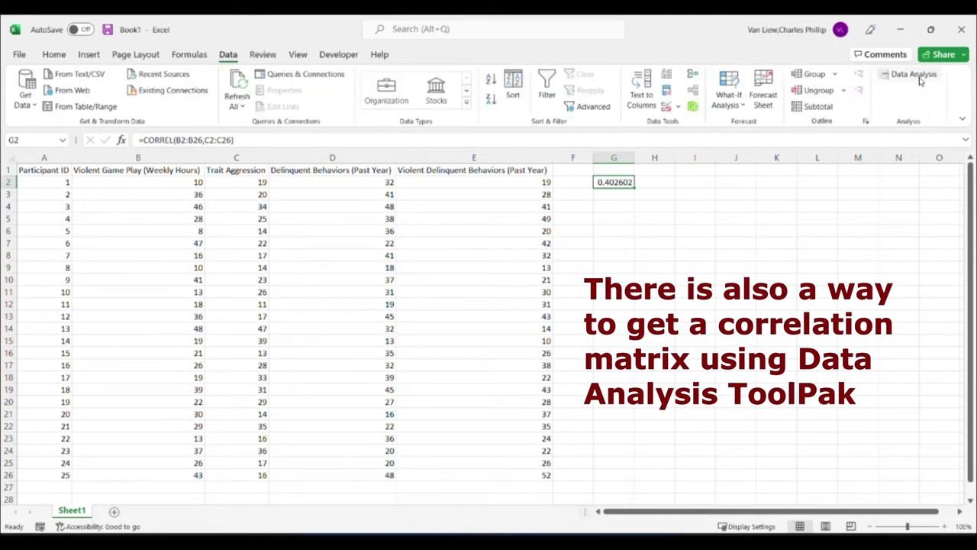
{"action": "left_click", "coordinate": [924, 81]}
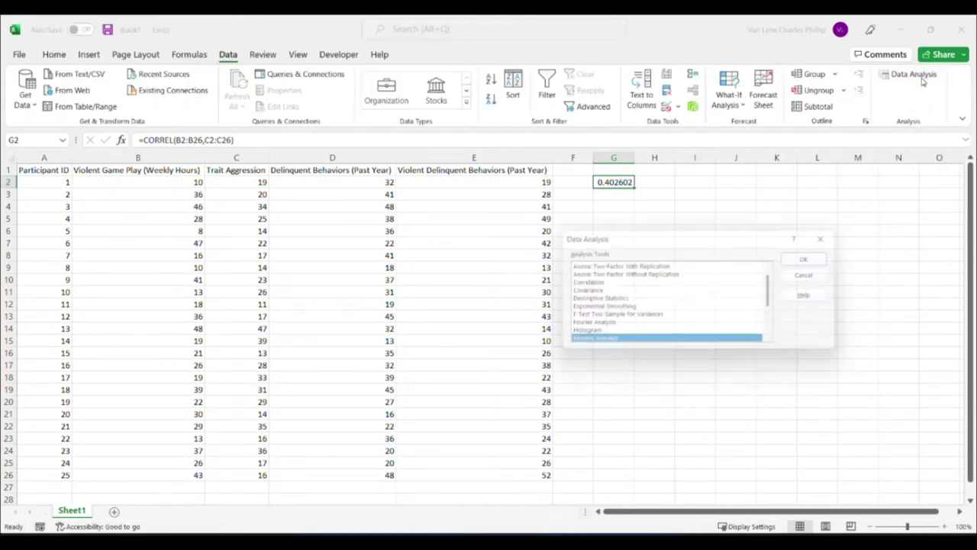
{"action": "left_click", "coordinate": [604, 292]}
{"action": "left_click", "coordinate": [597, 284]}
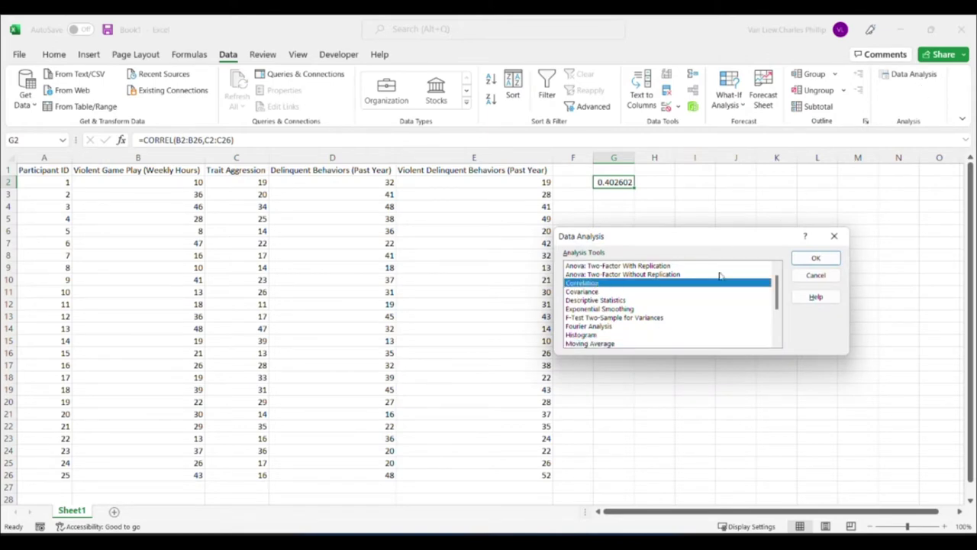
{"action": "left_click", "coordinate": [818, 260]}
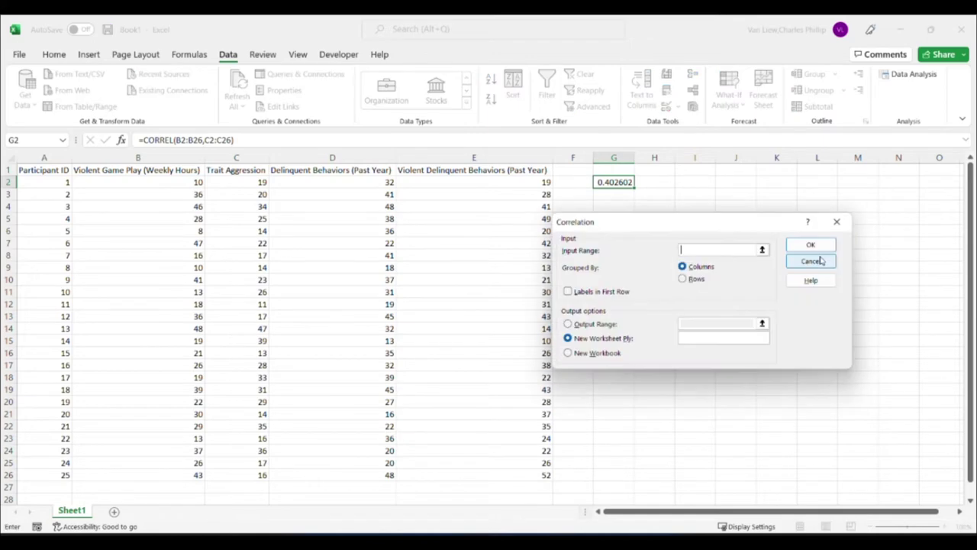
{"action": "left_click_drag", "start_coordinate": [175, 173], "coordinate": [244, 474]}
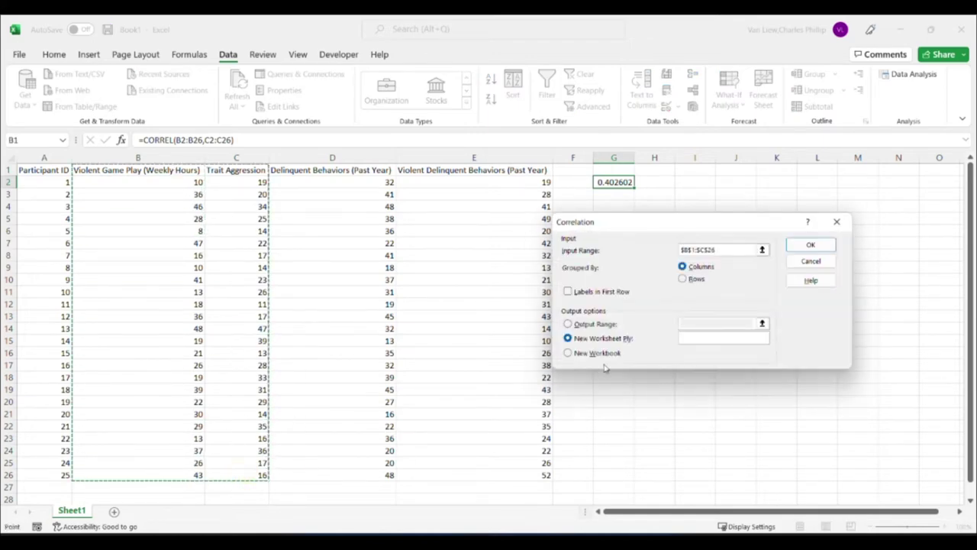
{"action": "left_click", "coordinate": [594, 292]}
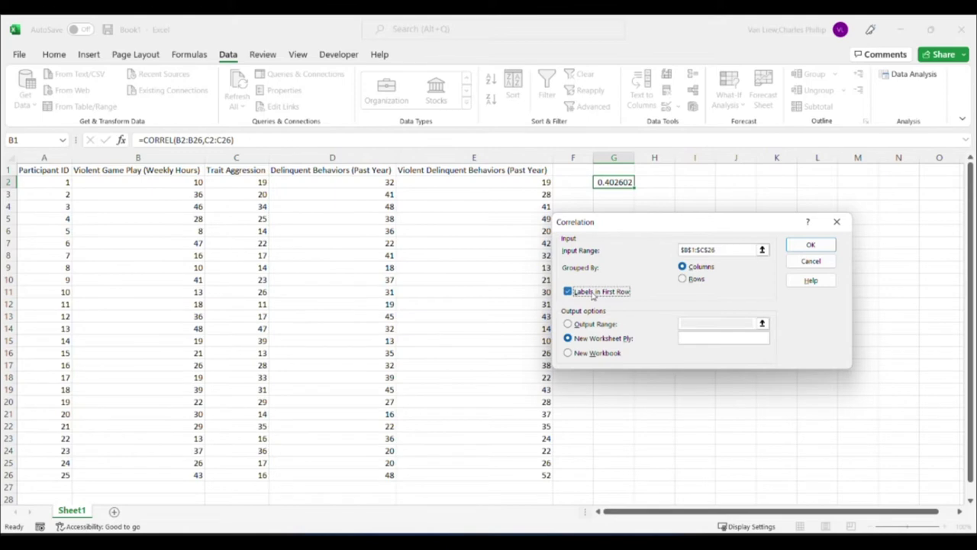
Step: Output the correlation matrix to a range starting at cell G1, overwriting the existing data there
{"action": "left_click", "coordinate": [601, 326]}
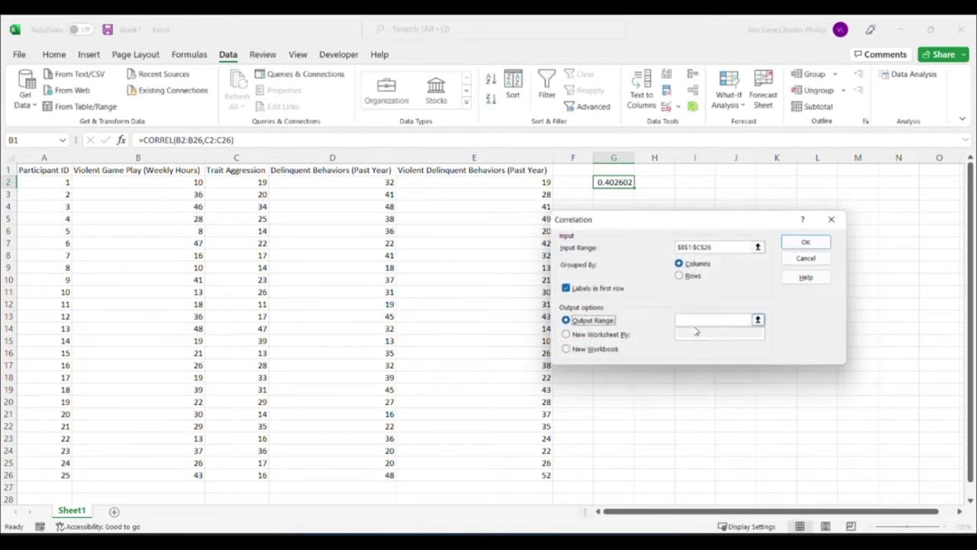
{"action": "left_click", "coordinate": [696, 323]}
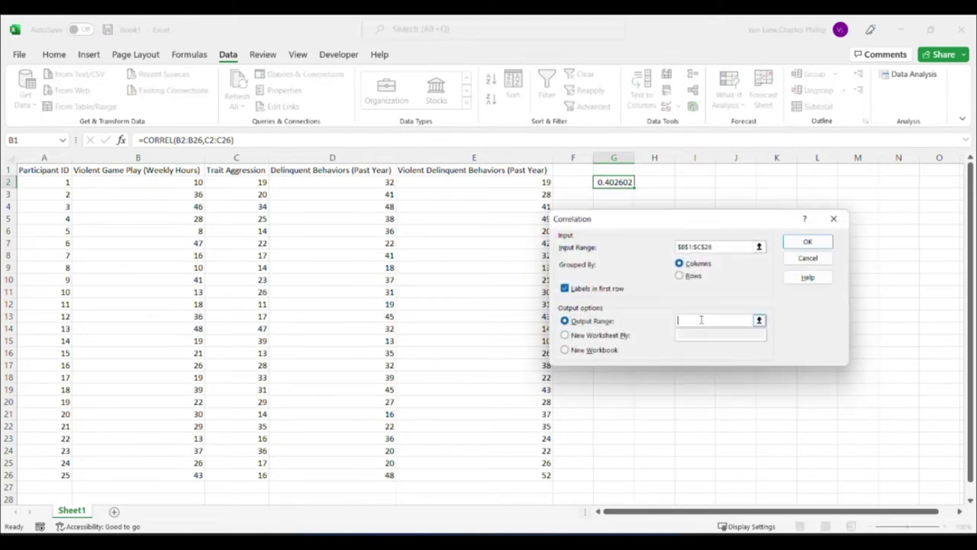
{"action": "left_click", "coordinate": [616, 171]}
{"action": "left_click", "coordinate": [830, 245]}
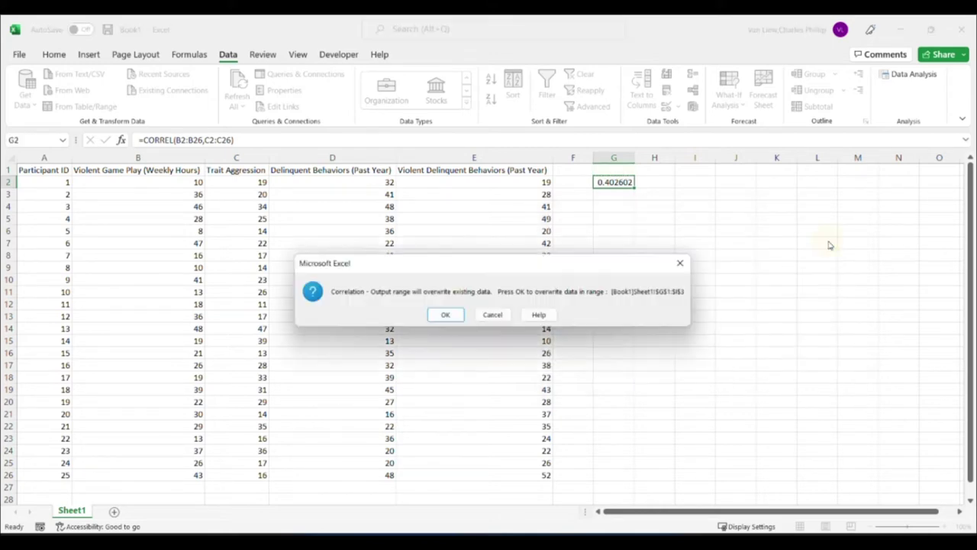
{"action": "left_click", "coordinate": [445, 316]}
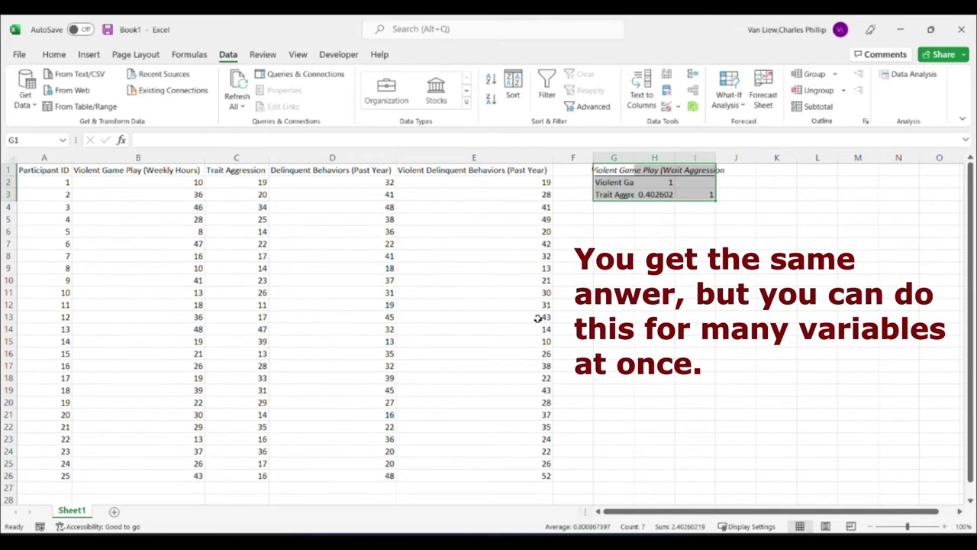
Step: Set up a Data Analysis Regression with Y range $C$1:$C$26 and X range $B$1:$B$26, treating the first row as labels
{"action": "left_click", "coordinate": [653, 193]}
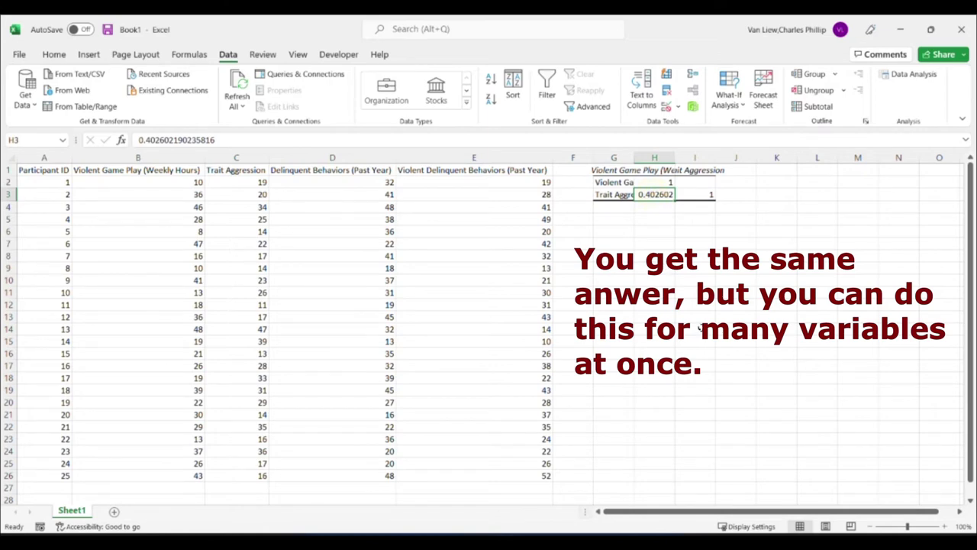
{"action": "left_click", "coordinate": [909, 74]}
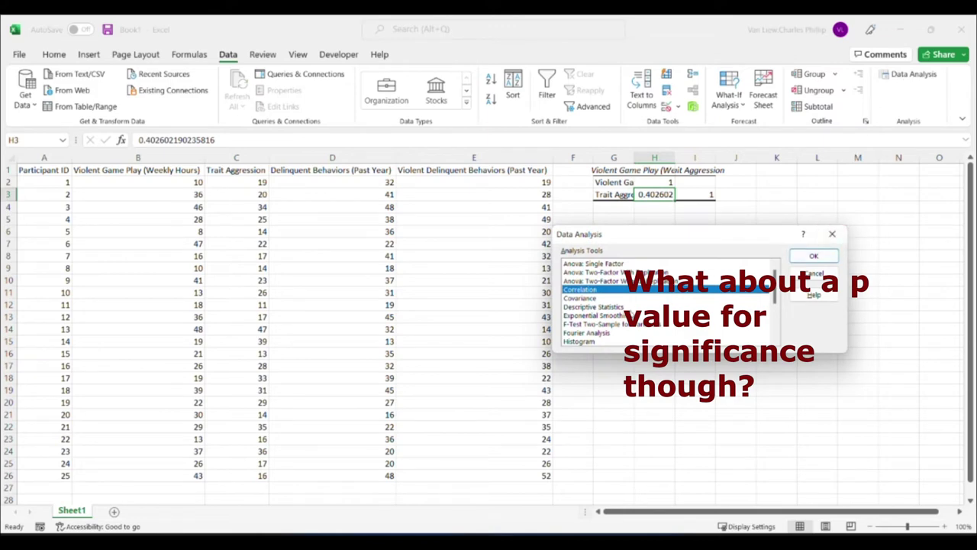
{"action": "scroll", "coordinate": [622, 342], "scroll_direction": "down", "scroll_amount": 1}
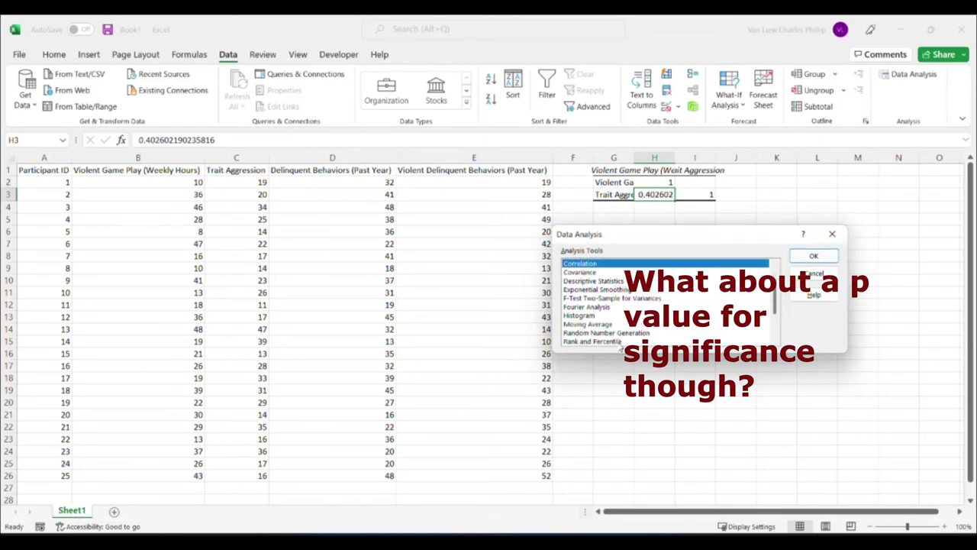
{"action": "scroll", "coordinate": [637, 329], "scroll_direction": "down", "scroll_amount": 1}
{"action": "left_click", "coordinate": [587, 326]}
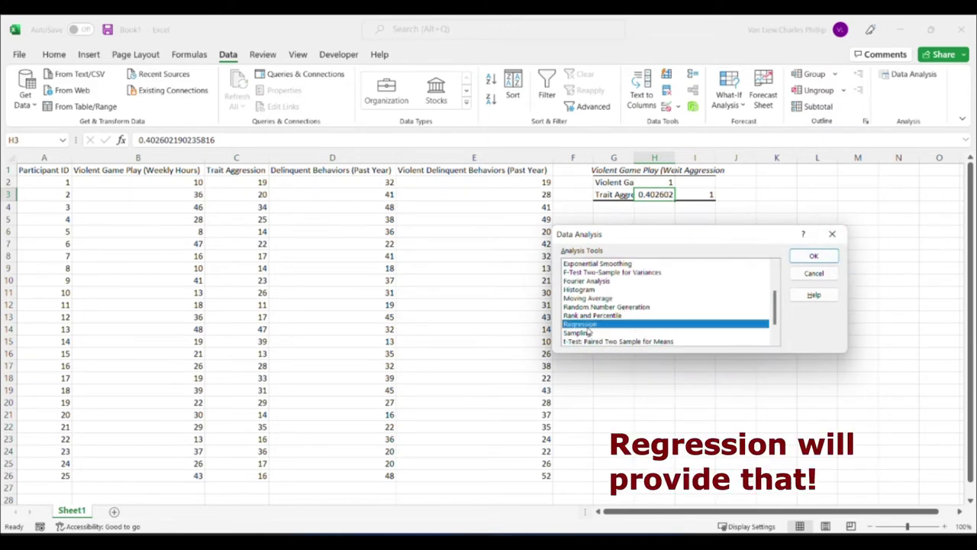
{"action": "left_click", "coordinate": [822, 257]}
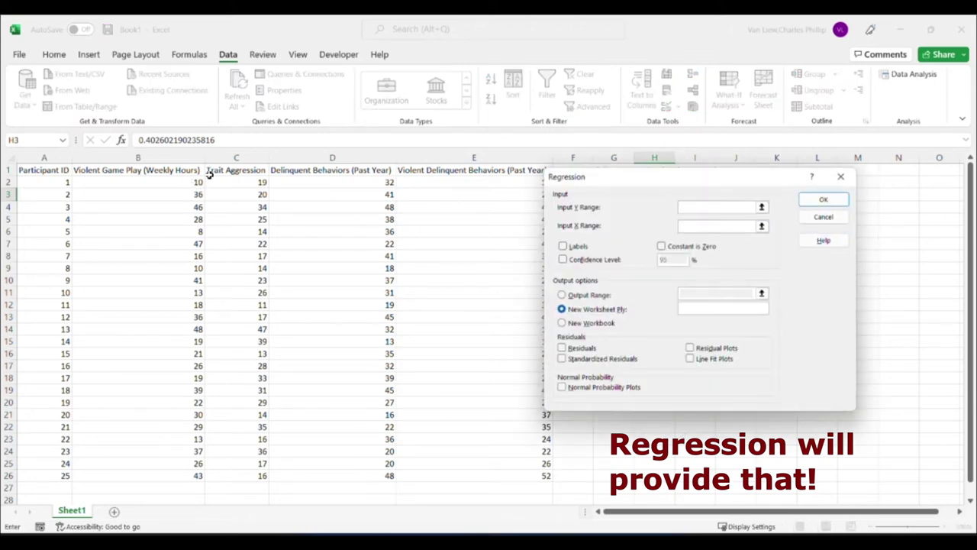
{"action": "left_click_drag", "start_coordinate": [216, 170], "coordinate": [256, 474]}
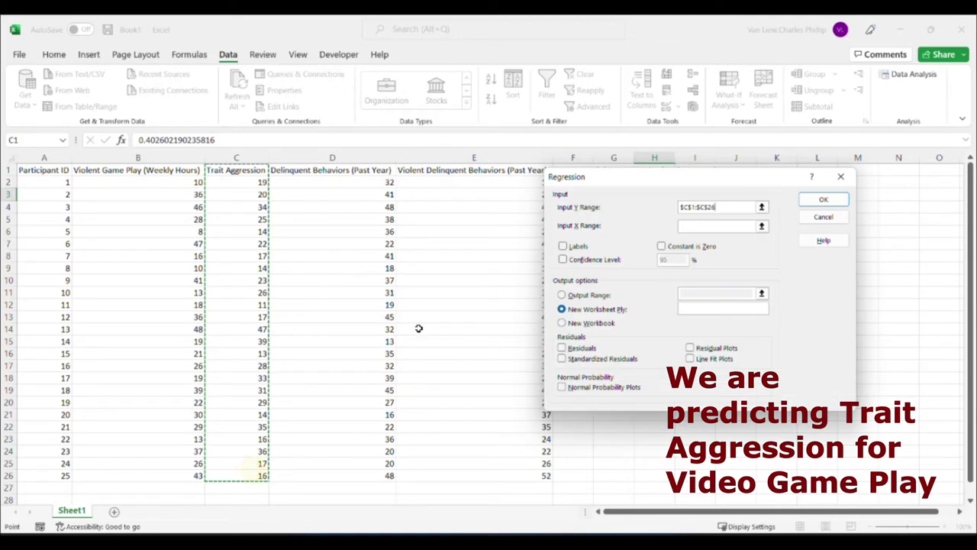
{"action": "left_click", "coordinate": [744, 226]}
{"action": "left_click_drag", "start_coordinate": [180, 170], "coordinate": [176, 466]}
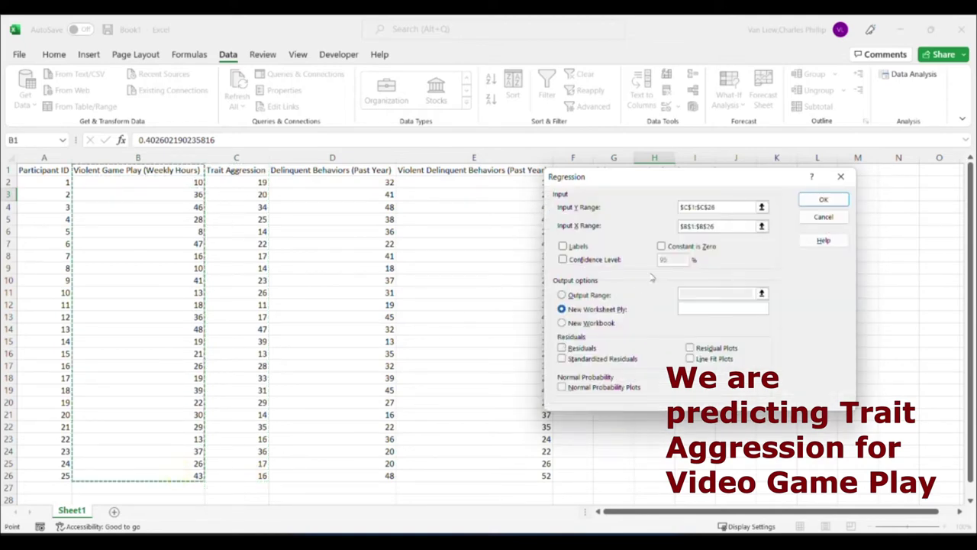
{"action": "left_click", "coordinate": [577, 246]}
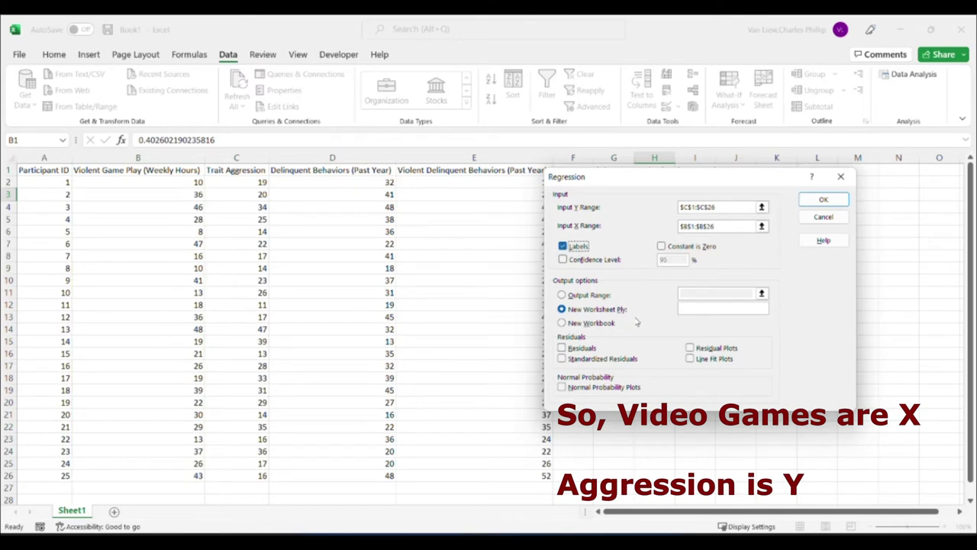
Step: Run the regression with its output range starting at cell G5, below the correlation matrix
{"action": "left_click", "coordinate": [562, 295]}
{"action": "left_click_drag", "start_coordinate": [711, 186], "coordinate": [402, 141]}
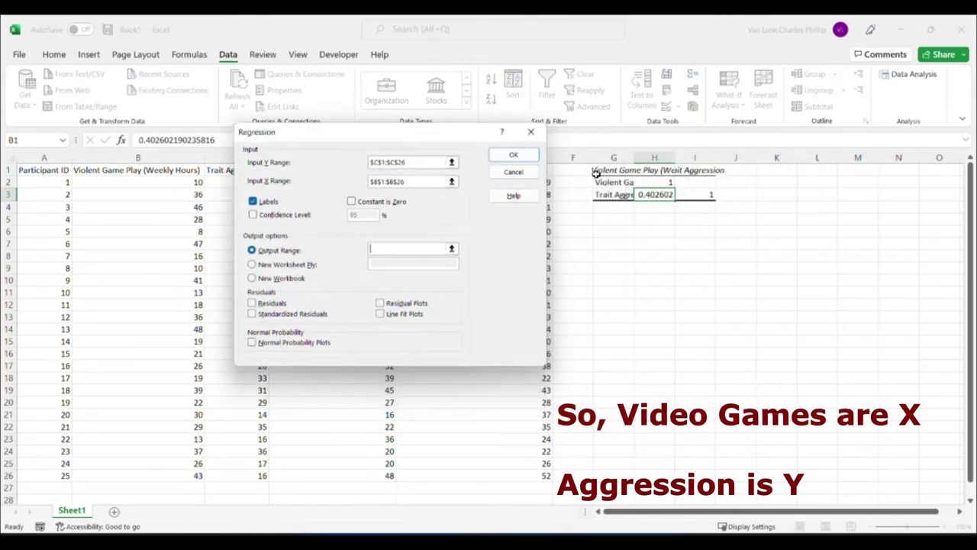
{"action": "left_click", "coordinate": [611, 219]}
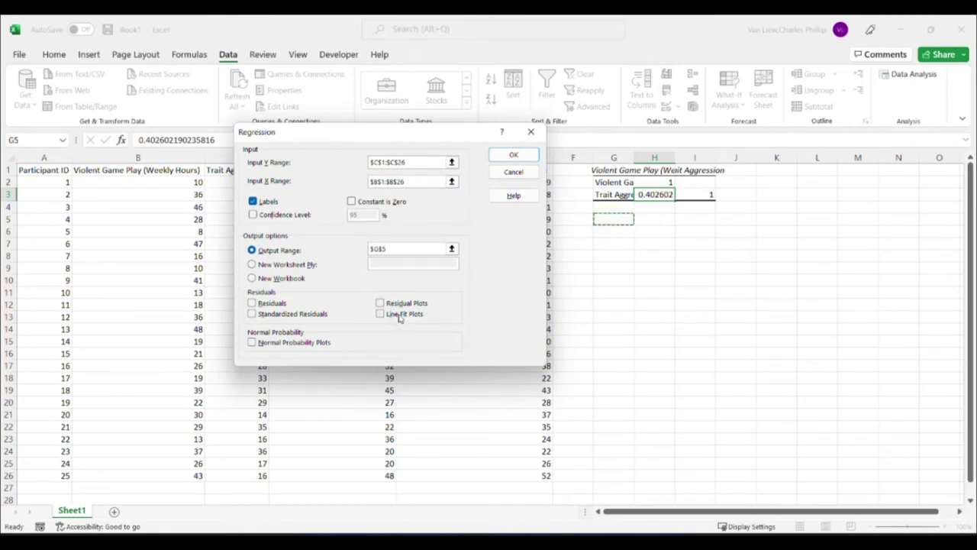
{"action": "left_click", "coordinate": [513, 155]}
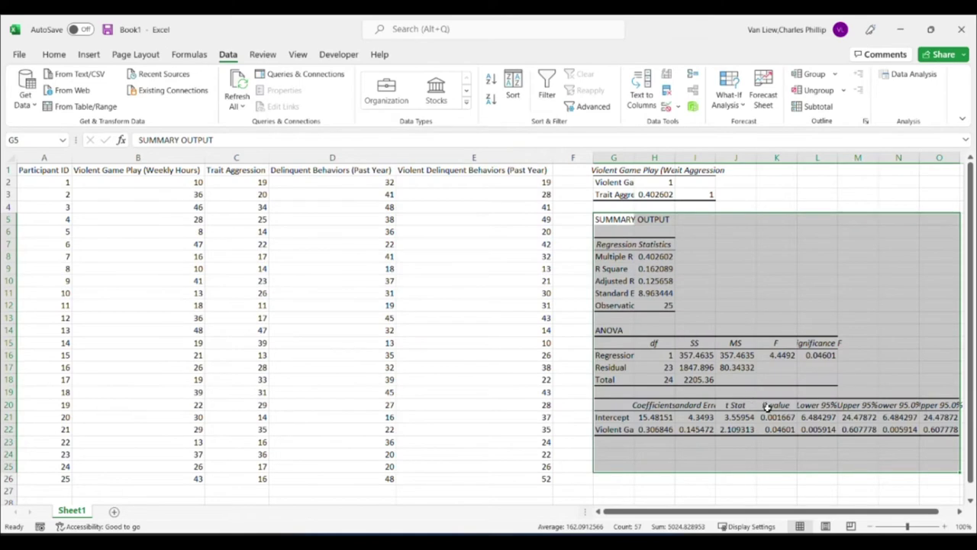
Step: Compare the matrix correlation with Multiple R, and examine the ANOVA Significance F and the slope's P-value
{"action": "left_click", "coordinate": [661, 194]}
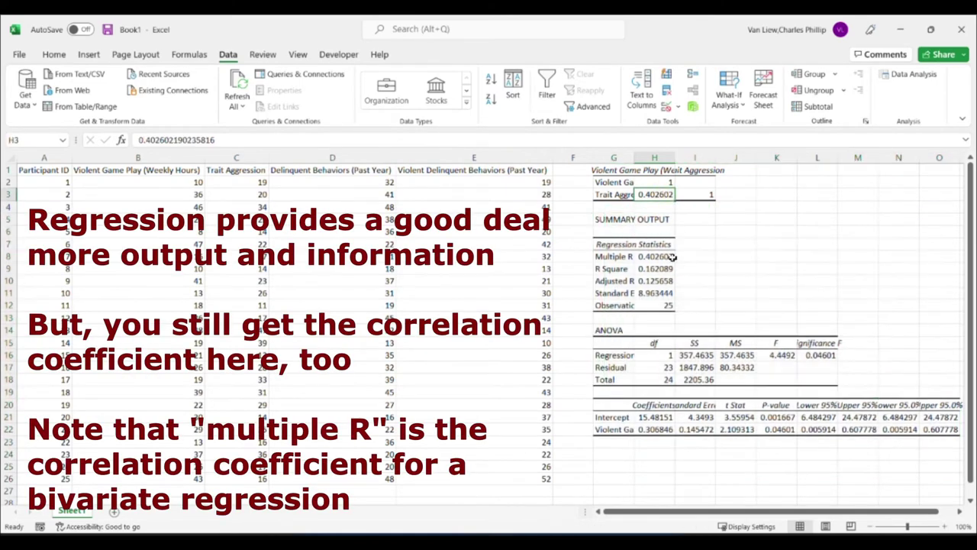
{"action": "left_click", "coordinate": [655, 257]}
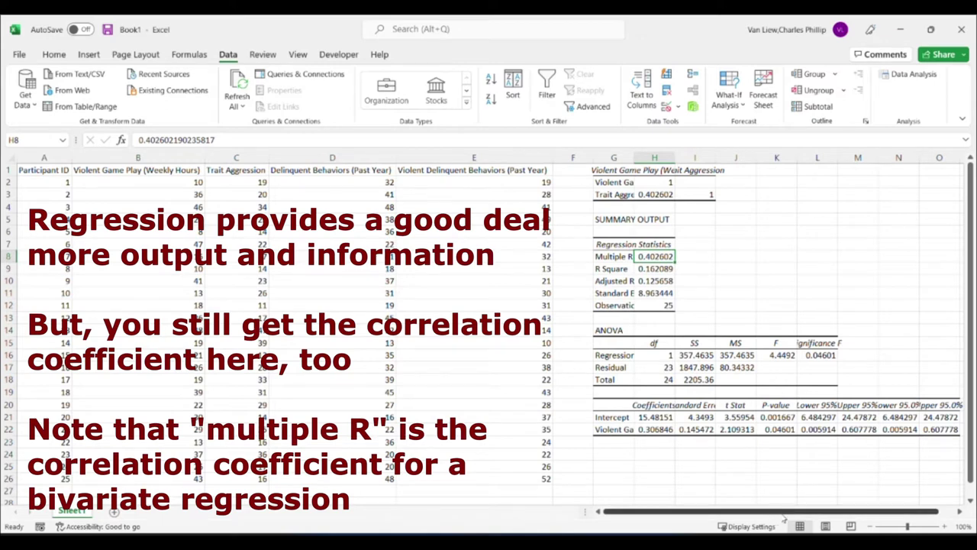
{"action": "scroll", "coordinate": [779, 493], "scroll_direction": "right", "scroll_amount": 1}
{"action": "left_click", "coordinate": [775, 353]}
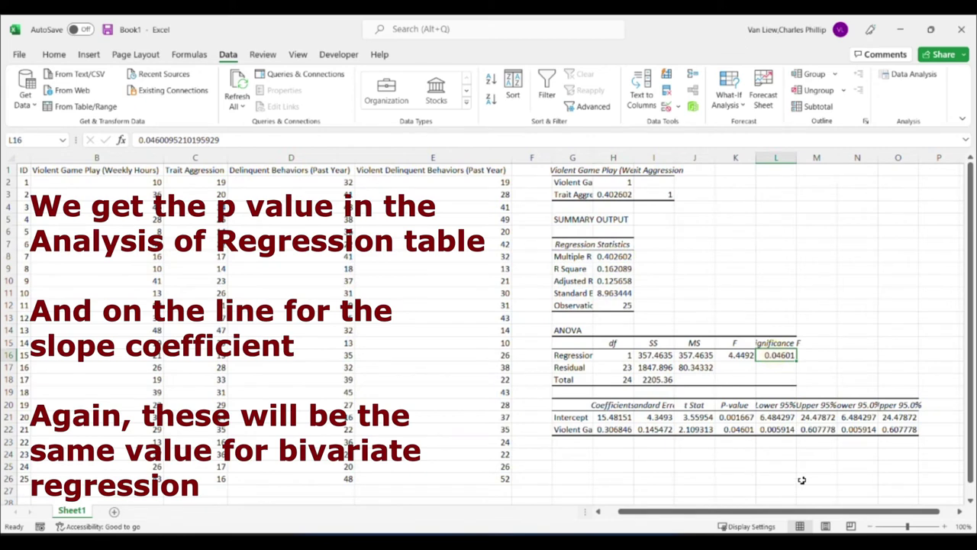
{"action": "left_click", "coordinate": [738, 430]}
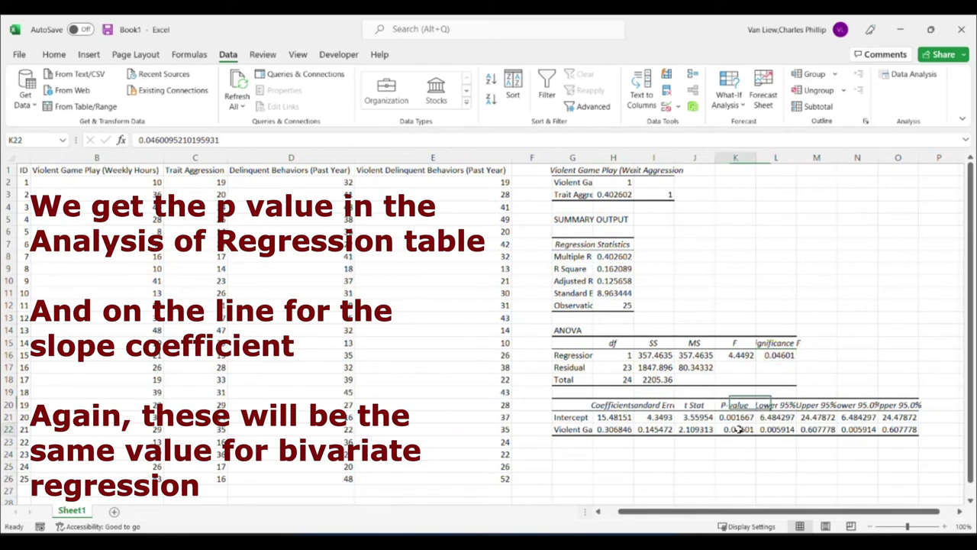
Step: AutoFit column G so the full row labels of the correlation and regression output fit
{"action": "left_click_drag", "start_coordinate": [578, 430], "coordinate": [601, 432]}
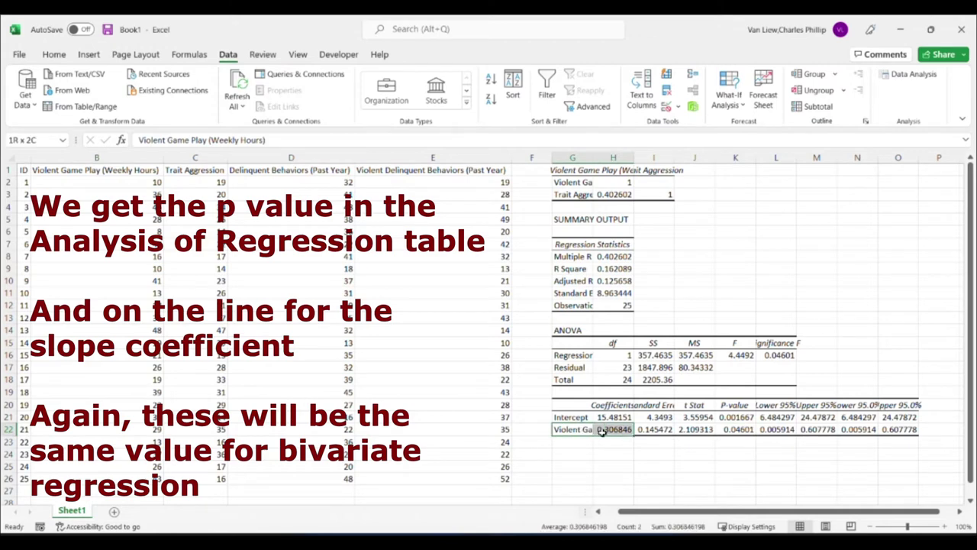
{"action": "double_click", "coordinate": [593, 157]}
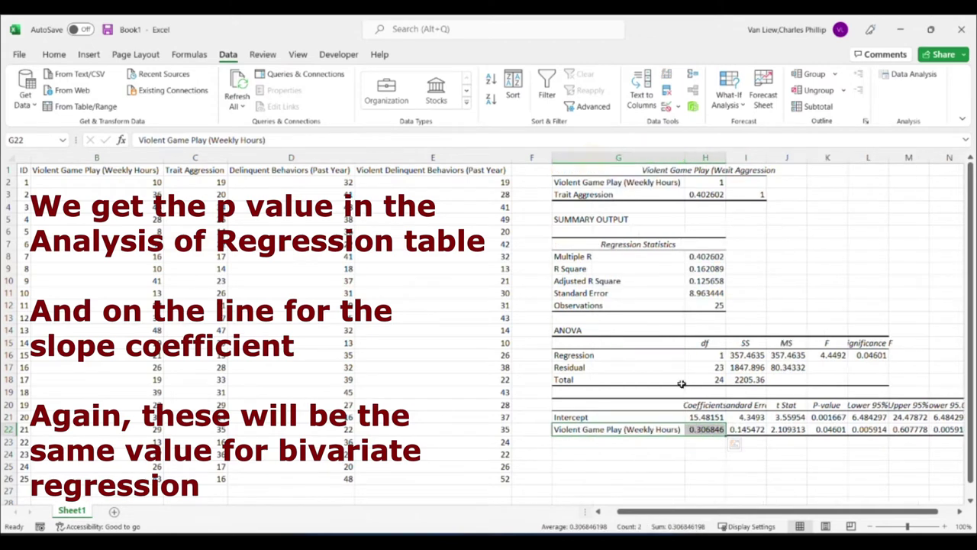
{"action": "left_click", "coordinate": [654, 431]}
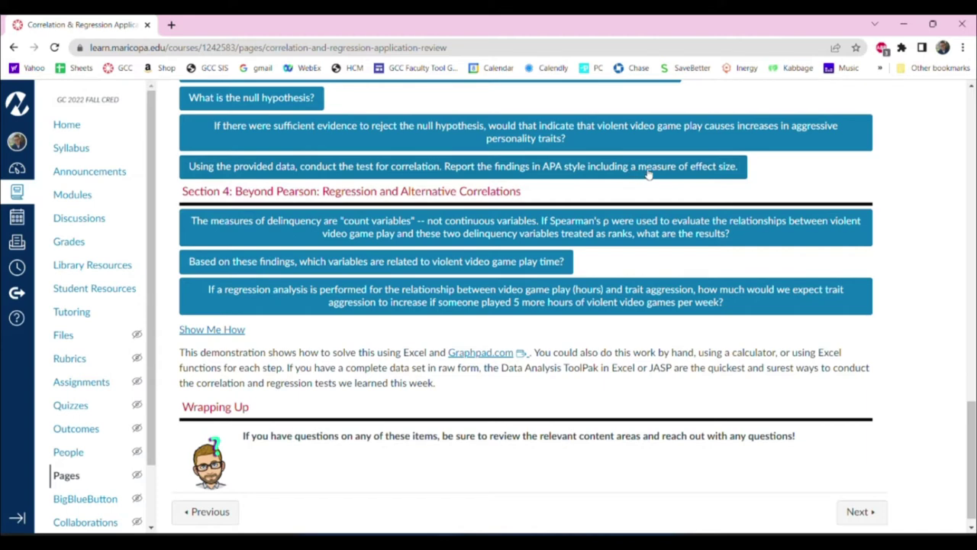
Step: Examine Multiple R and R Square as effect size measures, and switch to the browser's course page to read the Spearman question
{"action": "mouse_move", "coordinate": [624, 533]}
{"action": "mouse_move", "coordinate": [588, 535]}
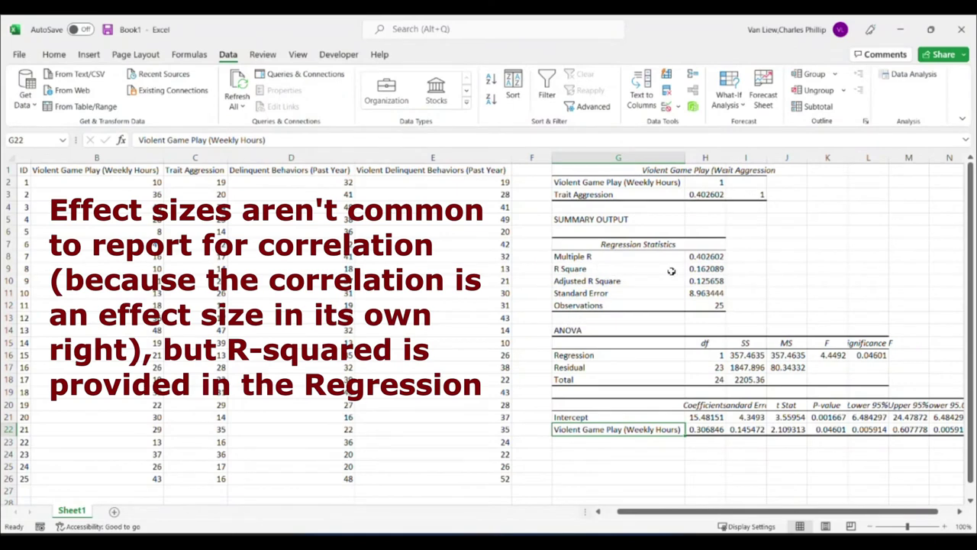
{"action": "left_click", "coordinate": [697, 269]}
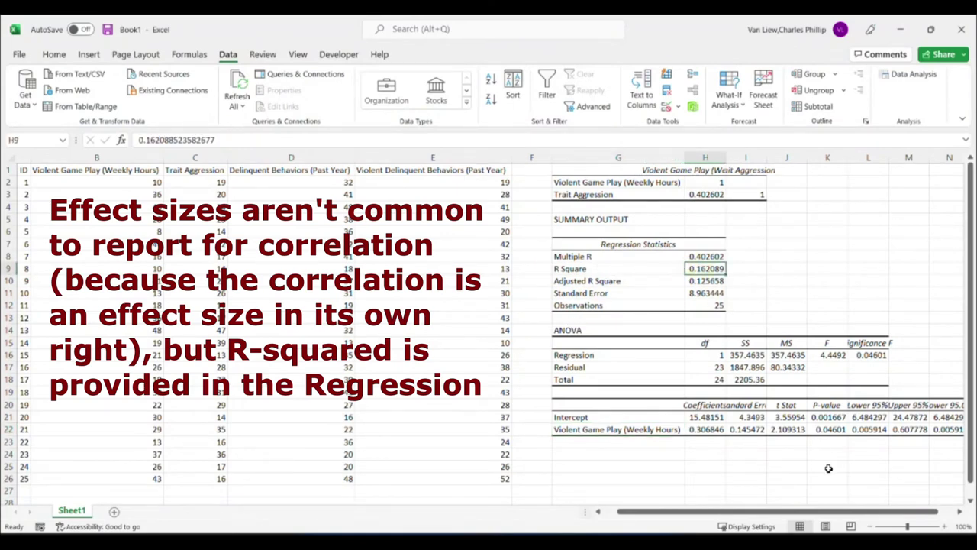
{"action": "left_click_drag", "start_coordinate": [711, 256], "coordinate": [706, 269]}
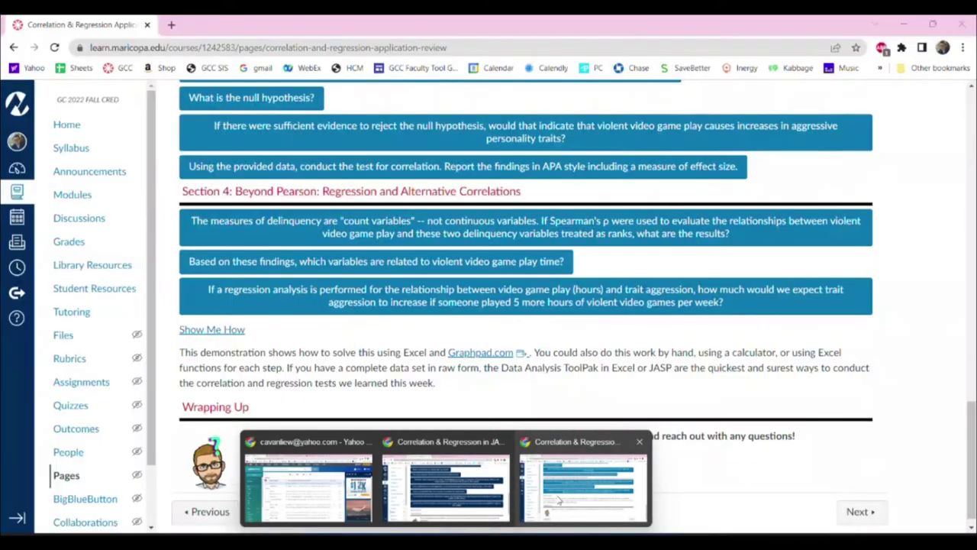
{"action": "left_click", "coordinate": [558, 497]}
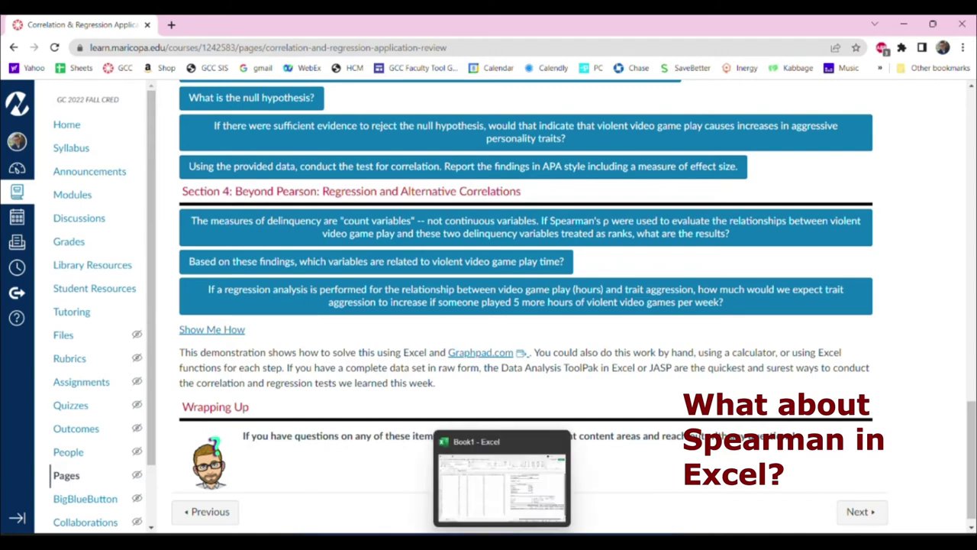
Step: Switch back to Excel and add the column headers rank_game in F1 and rank_trait in G1
{"action": "left_click", "coordinate": [481, 473]}
{"action": "type", "text": "rank"}
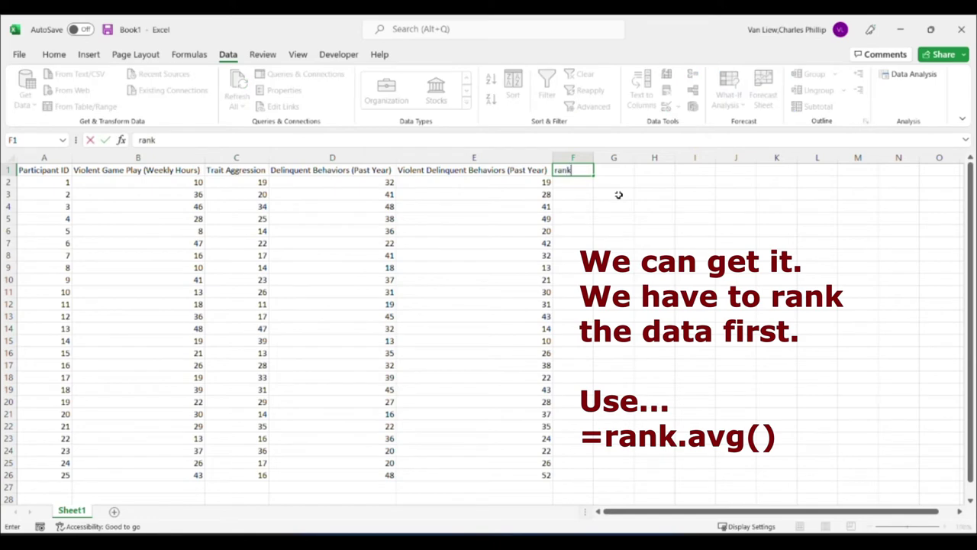
{"action": "type", "text": "_game"}
{"action": "key", "text": "Tab"}
{"action": "type", "text": "rank"}
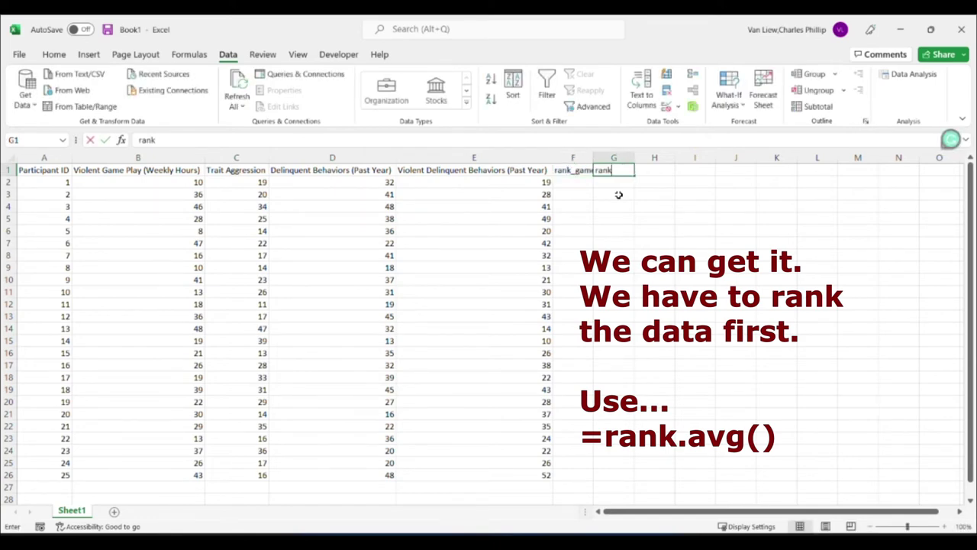
{"action": "type", "text": "_trait"}
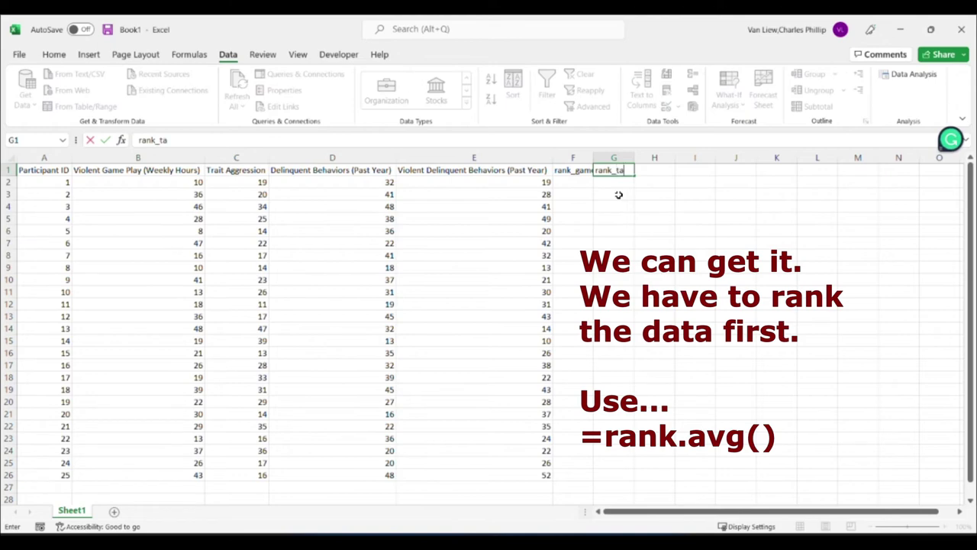
{"action": "key", "text": "Tab"}
Step: Add the headers rank_nvdel in H1 and rank_violentdel in I1, and AutoFit columns F through I
{"action": "type", "text": "rank"}
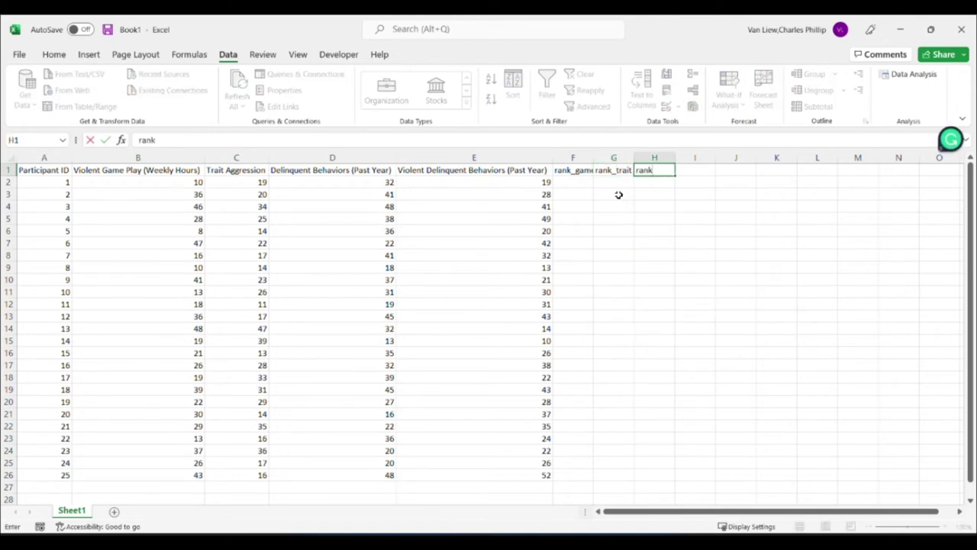
{"action": "type", "text": "_nvd"}
{"action": "key", "text": "BackSpace"}
{"action": "type", "text": "nvdel"}
{"action": "key", "text": "Tab"}
{"action": "type", "text": "rank"}
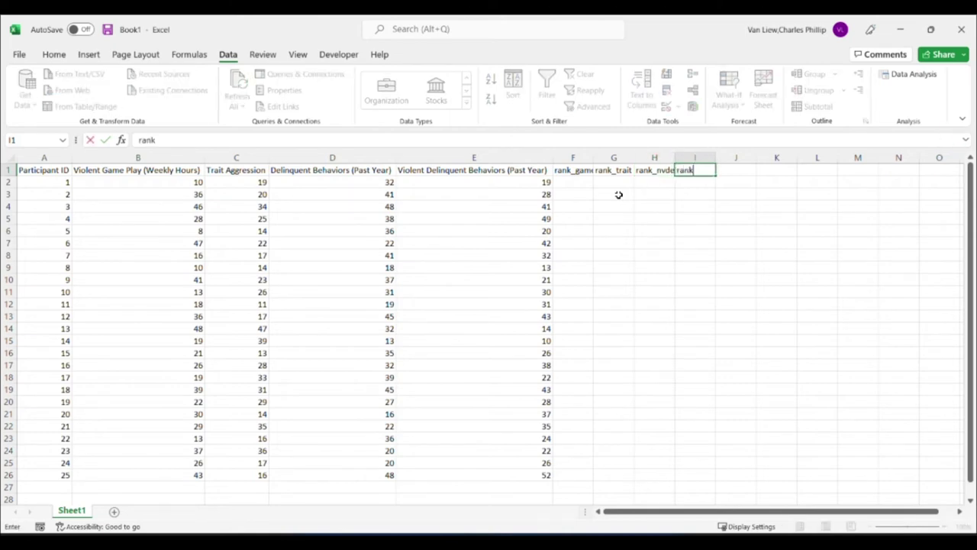
{"action": "type", "text": "_violentd"}
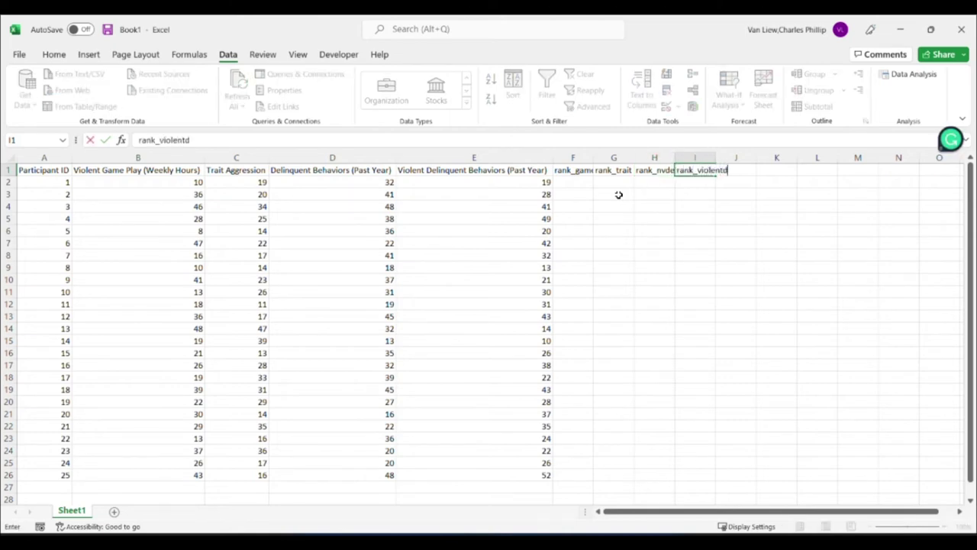
{"action": "type", "text": "el"}
{"action": "key", "text": "Return"}
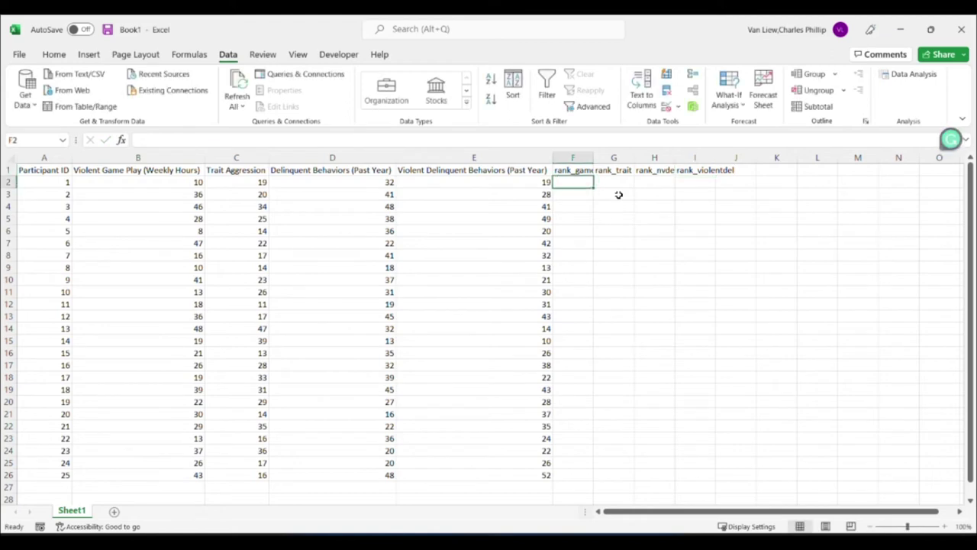
{"action": "left_click_drag", "start_coordinate": [573, 157], "coordinate": [675, 156]}
{"action": "double_click", "coordinate": [675, 157]}
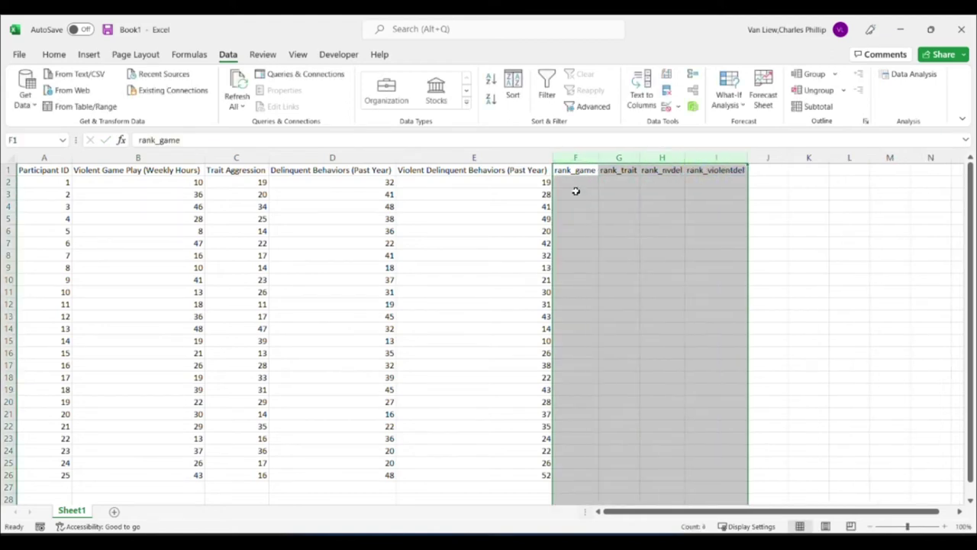
Step: Enter =RANK.AVG(B2,B2:B26,0) in F2 to rank the first violent game play value in descending order
{"action": "left_click", "coordinate": [582, 183]}
{"action": "type", "text": "="}
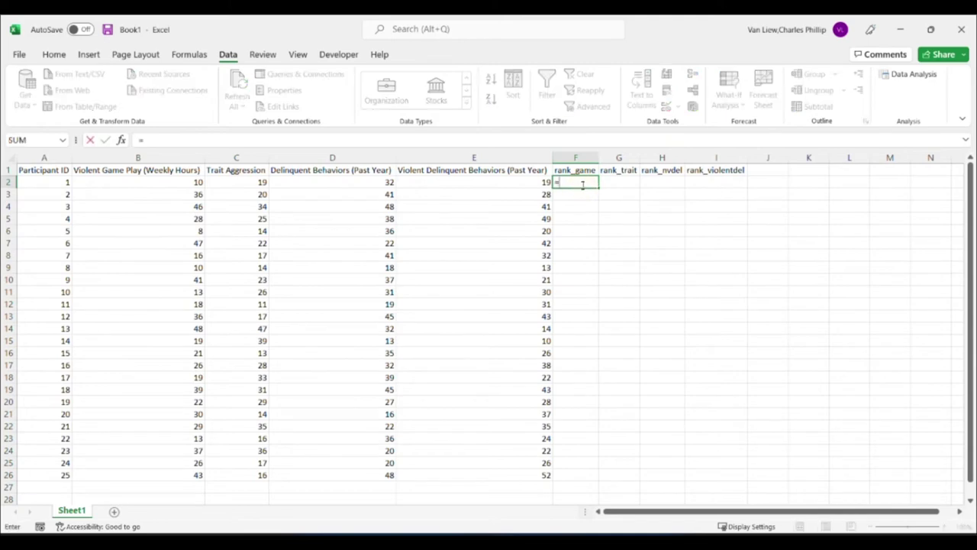
{"action": "type", "text": "rank.avg("}
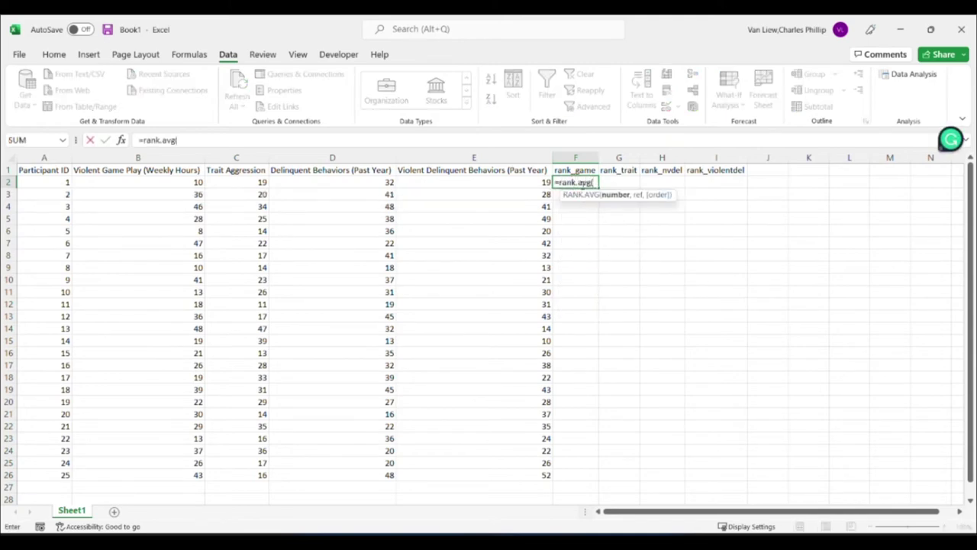
{"action": "left_click", "coordinate": [196, 182]}
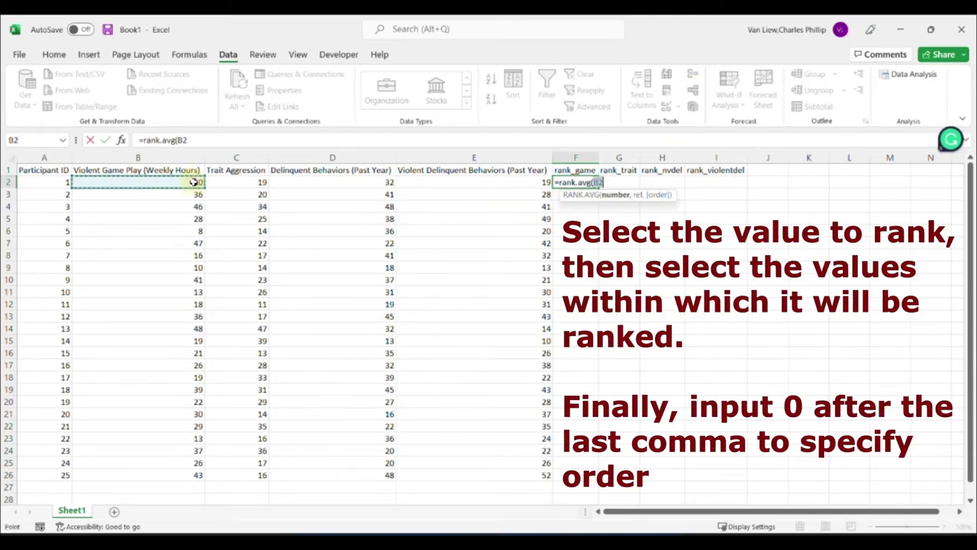
{"action": "type", "text": ","}
{"action": "left_click_drag", "start_coordinate": [196, 182], "coordinate": [197, 471]}
{"action": "type", "text": ","}
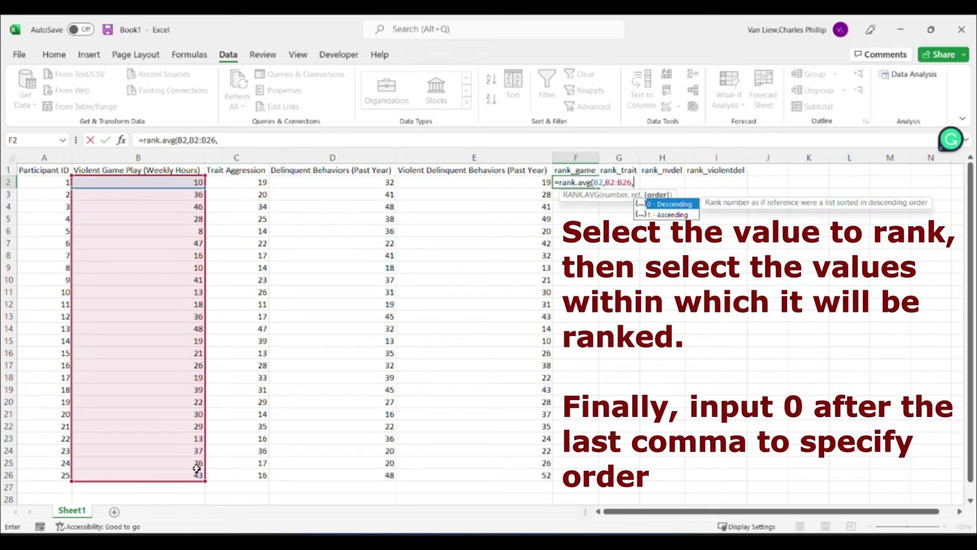
{"action": "type", "text": "0"}
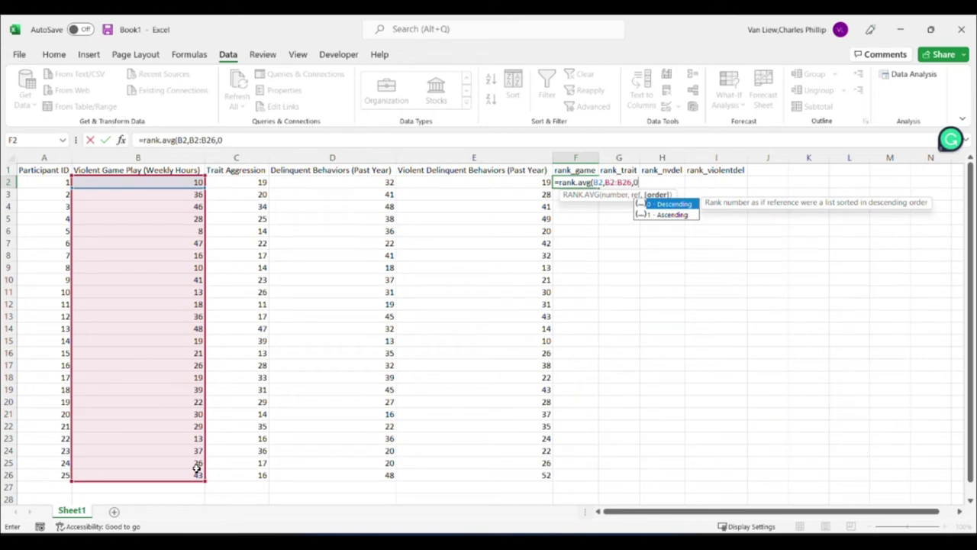
{"action": "type", "text": ")"}
{"action": "key", "text": "Return"}
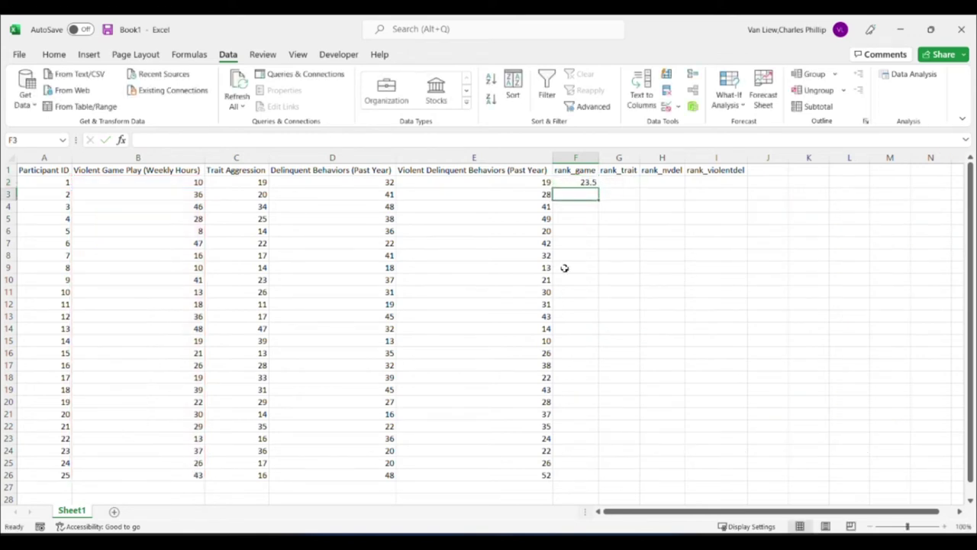
Step: Lock the rows of the reference range in the F2 formula so it reads =RANK.AVG(B2,B$2:B$26,0)
{"action": "left_click", "coordinate": [589, 184]}
{"action": "mouse_move", "coordinate": [600, 184]}
{"action": "left_mouse_down"}
{"action": "mouse_move", "coordinate": [588, 405]}
{"action": "mouse_move", "coordinate": [569, 477]}
{"action": "mouse_move", "coordinate": [585, 183]}
{"action": "left_mouse_up"}
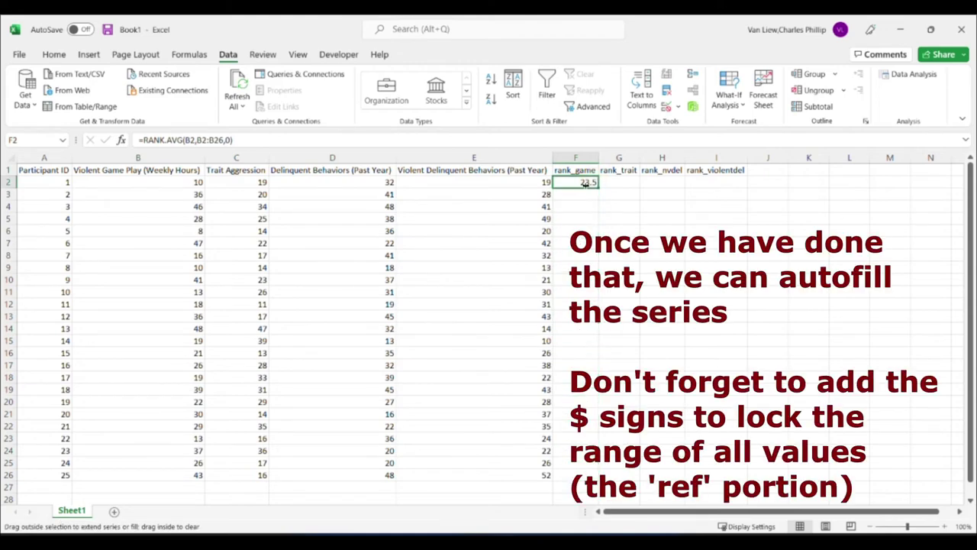
{"action": "left_click", "coordinate": [211, 143]}
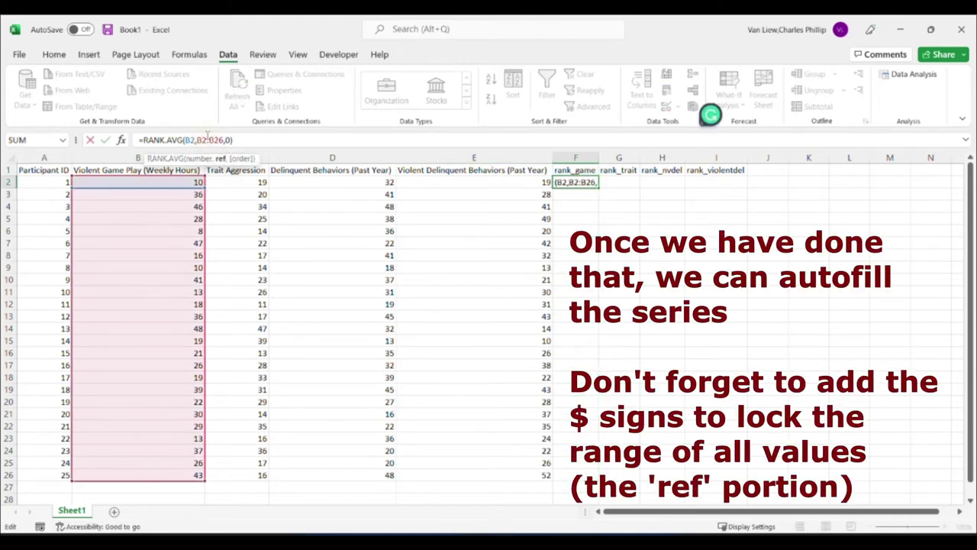
{"action": "left_click", "coordinate": [199, 141]}
{"action": "type", "text": "$"}
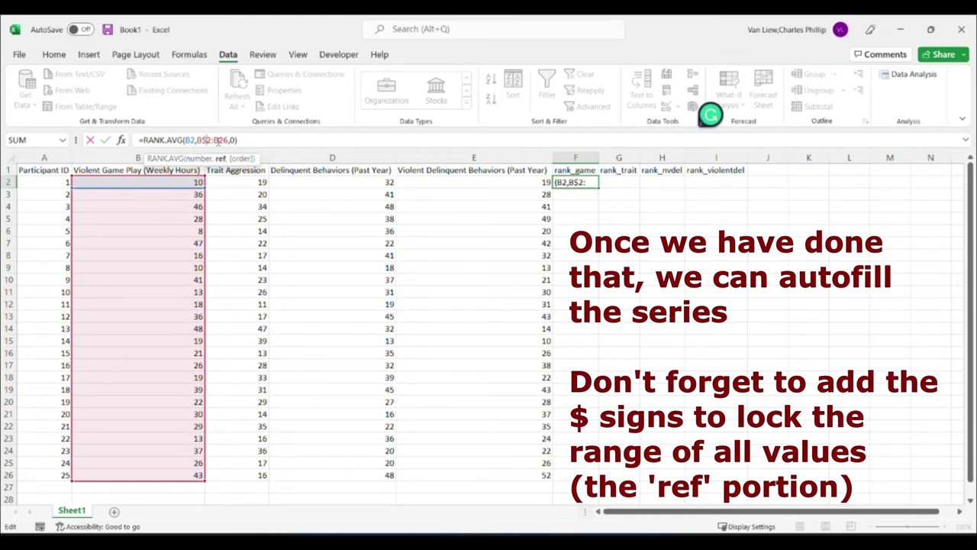
{"action": "left_click", "coordinate": [218, 141]}
{"action": "type", "text": "$"}
{"action": "key", "text": "Return"}
Step: Fill the F2 rank formula across and down through I26, and check the copied formula in H3
{"action": "left_click", "coordinate": [585, 183]}
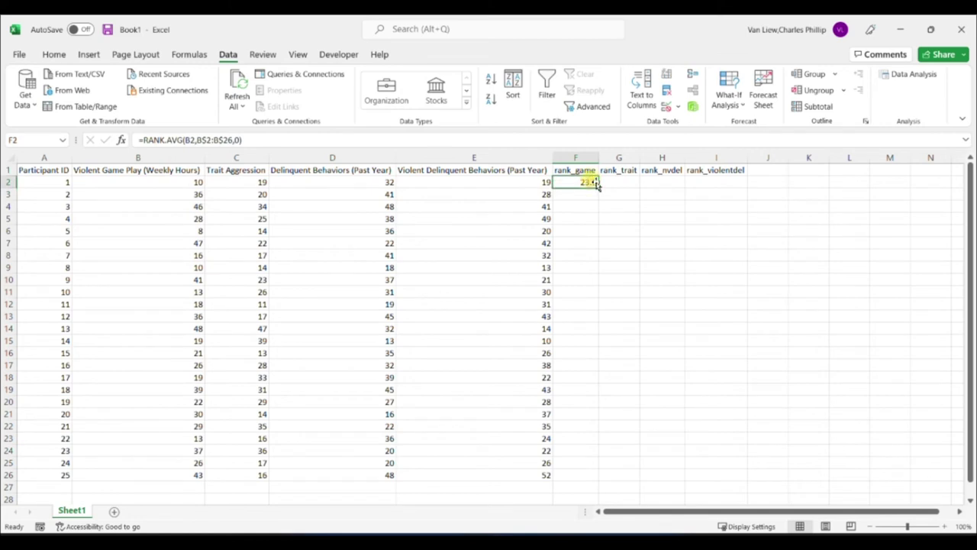
{"action": "left_click_drag", "start_coordinate": [594, 184], "coordinate": [720, 481]}
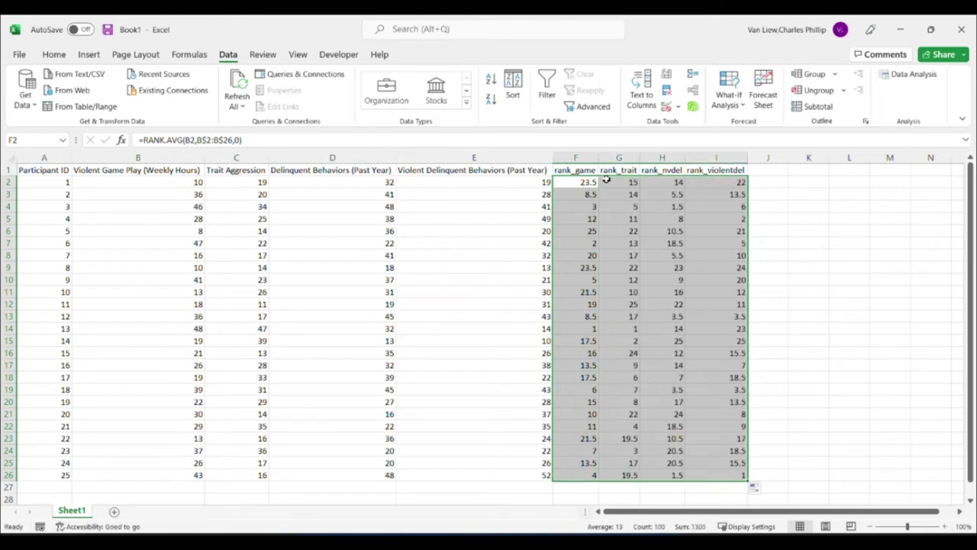
{"action": "left_click", "coordinate": [674, 193]}
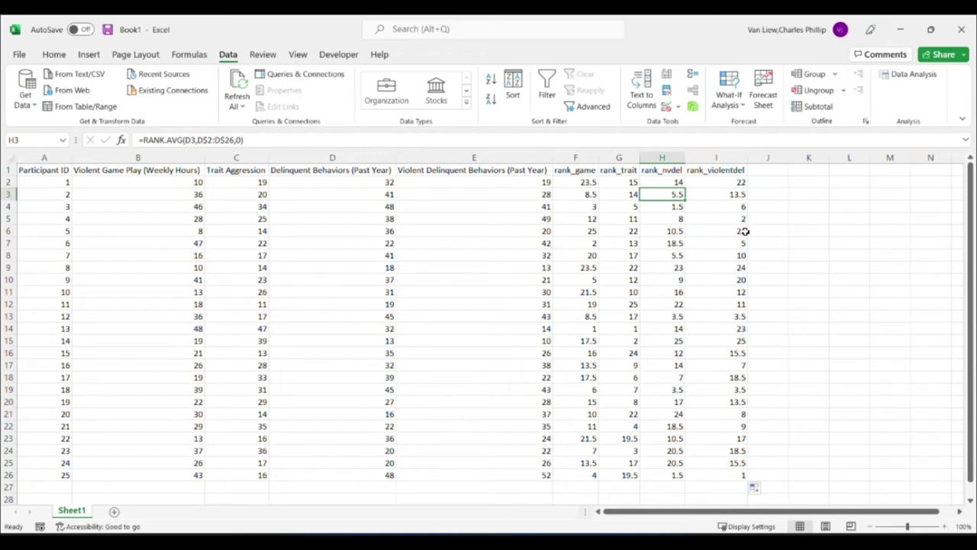
Step: Calculate the Spearman correlation of rank_game and rank_nvdel in K2 with =CORREL(F2:F26,H2:H26)
{"action": "left_click", "coordinate": [797, 182]}
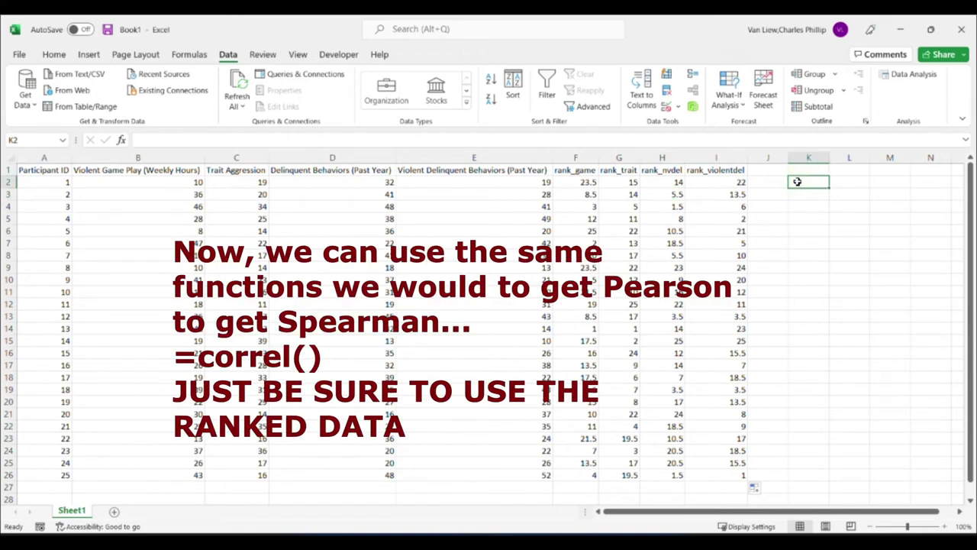
{"action": "type", "text": "=correl("}
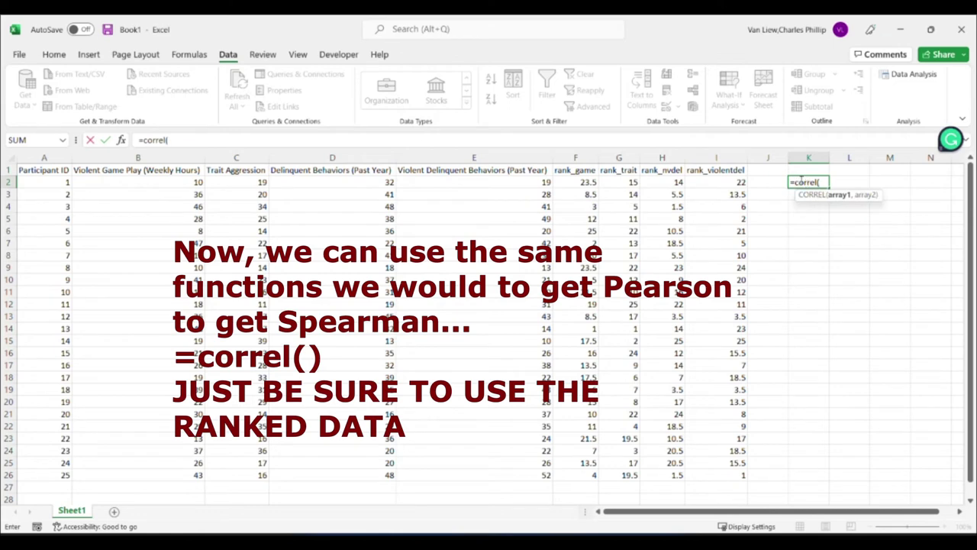
{"action": "left_click_drag", "start_coordinate": [569, 187], "coordinate": [592, 428]}
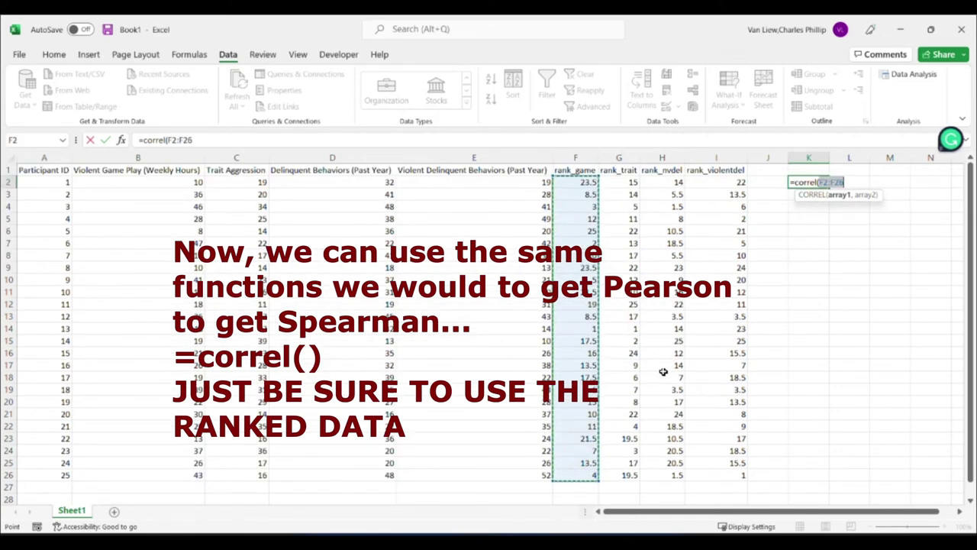
{"action": "type", "text": ","}
{"action": "left_click_drag", "start_coordinate": [672, 183], "coordinate": [666, 475]}
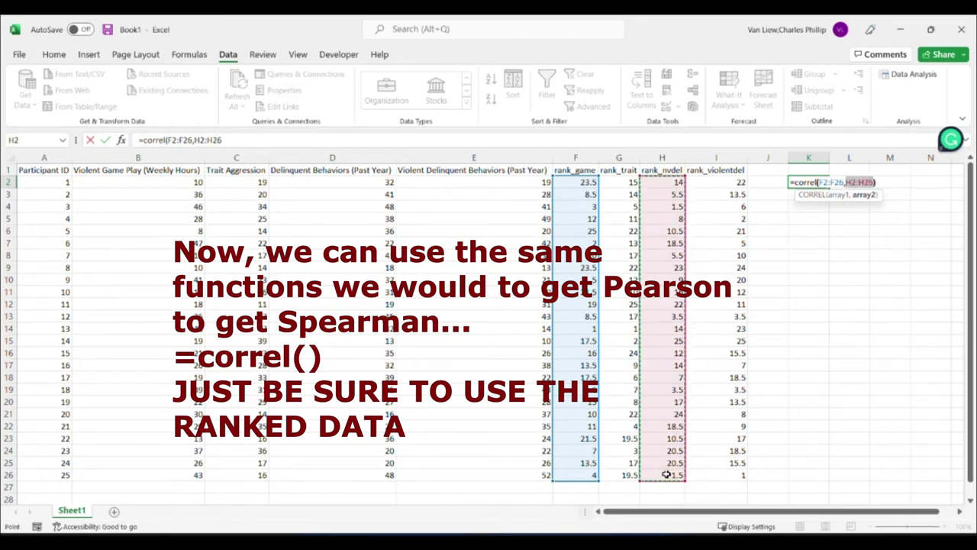
{"action": "key", "text": "Return"}
Step: Add the header spearman in K1 and pearson in L1
{"action": "left_click", "coordinate": [808, 181]}
{"action": "left_click", "coordinate": [807, 172]}
{"action": "type", "text": "spearman"}
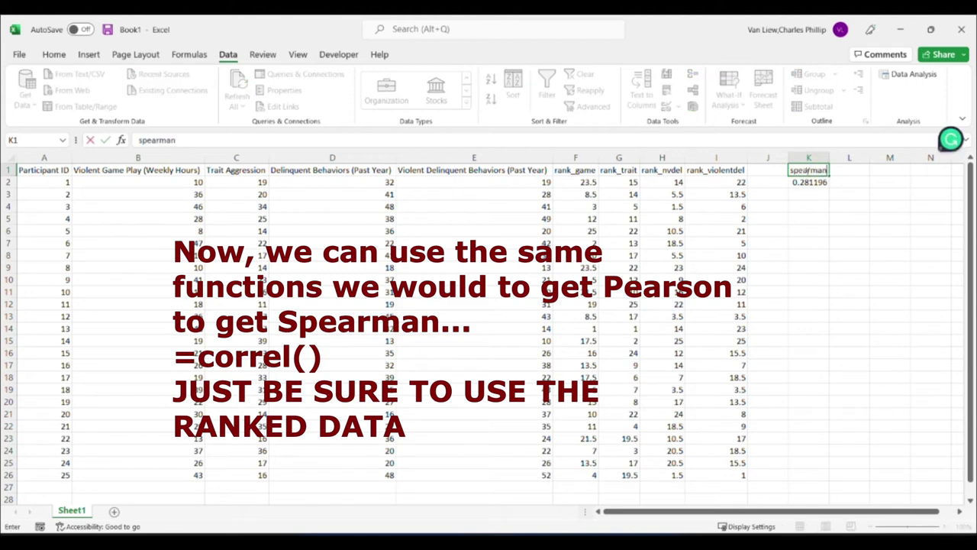
{"action": "key", "text": "Tab"}
{"action": "type", "text": "pearma"}
{"action": "key", "text": "BackSpace"}
{"action": "key", "text": "BackSpace"}
{"action": "type", "text": "arson"}
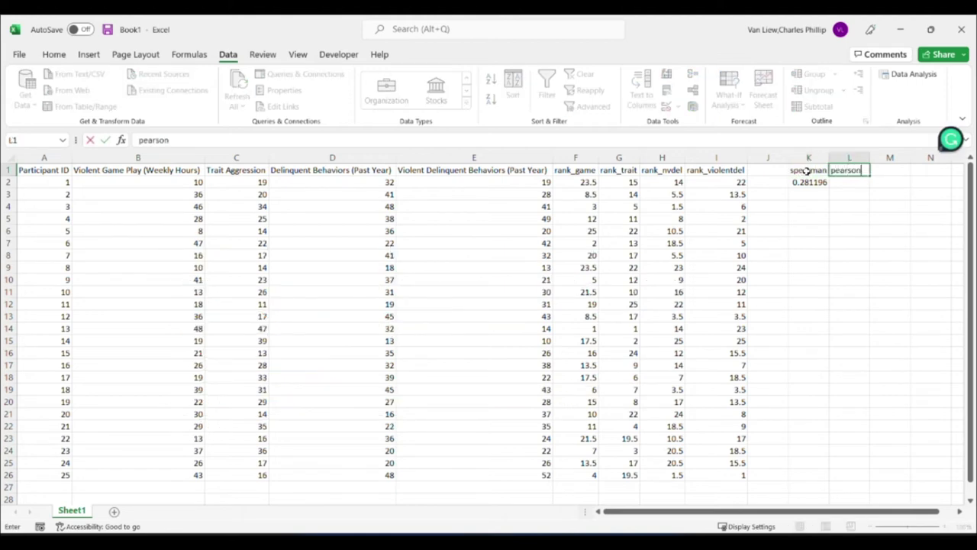
{"action": "key", "text": "Return"}
Step: Calculate the Pearson correlation of game play and delinquent behaviors in L2 with =CORREL(B2:B26,D2:D26)
{"action": "key", "text": "Right"}
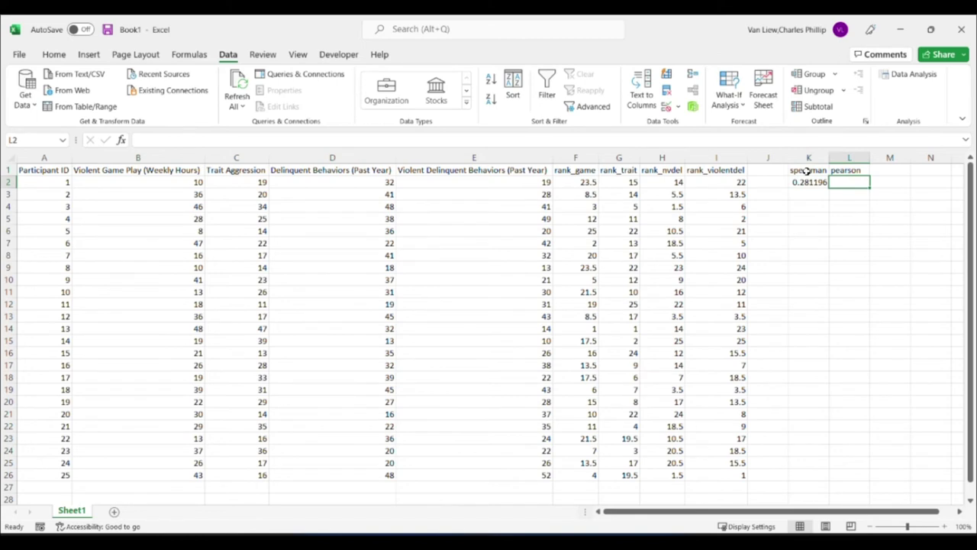
{"action": "type", "text": "=correl("}
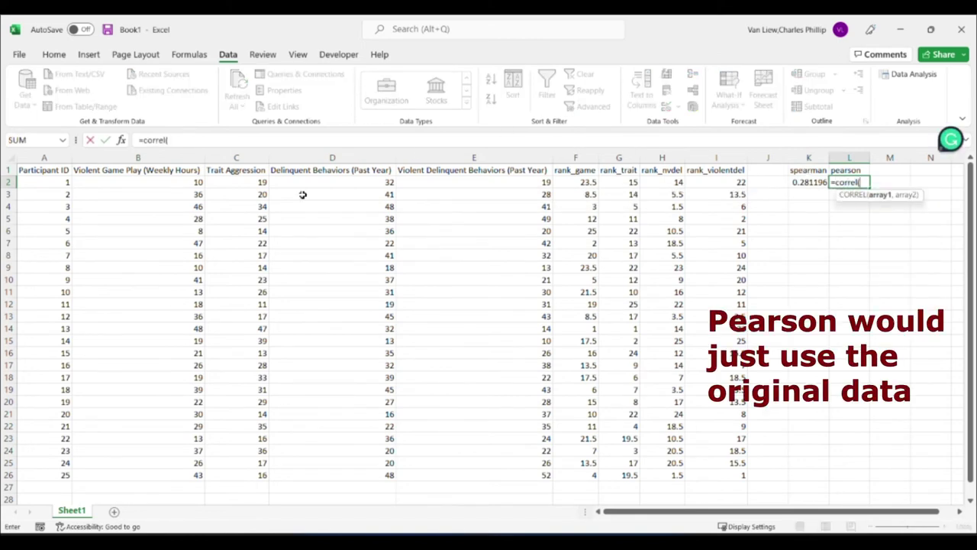
{"action": "left_click_drag", "start_coordinate": [188, 184], "coordinate": [170, 467]}
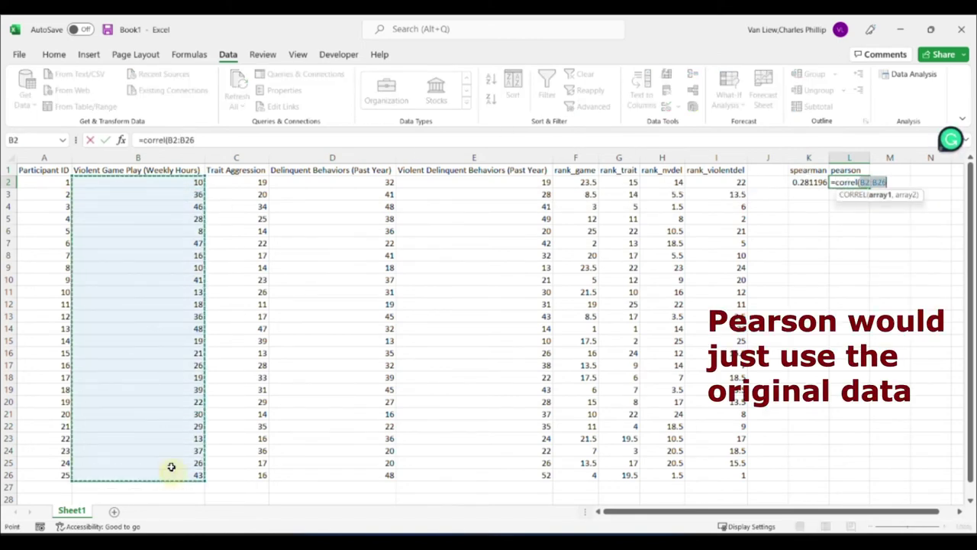
{"action": "type", "text": ","}
{"action": "left_click_drag", "start_coordinate": [340, 182], "coordinate": [348, 471]}
{"action": "key", "text": "Return"}
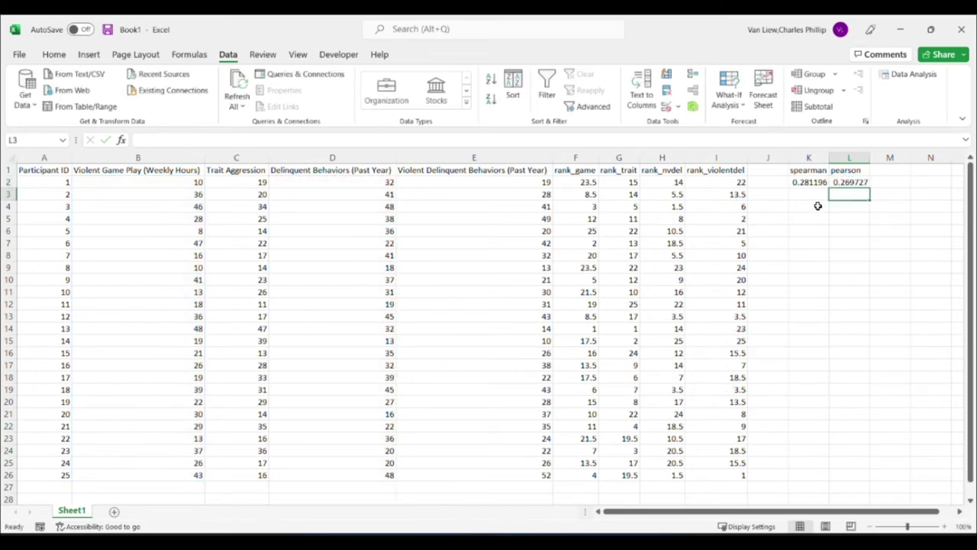
Step: Label the first pair of correlations "game play & nonviolent" in M1 and make the label bold
{"action": "left_click", "coordinate": [884, 170]}
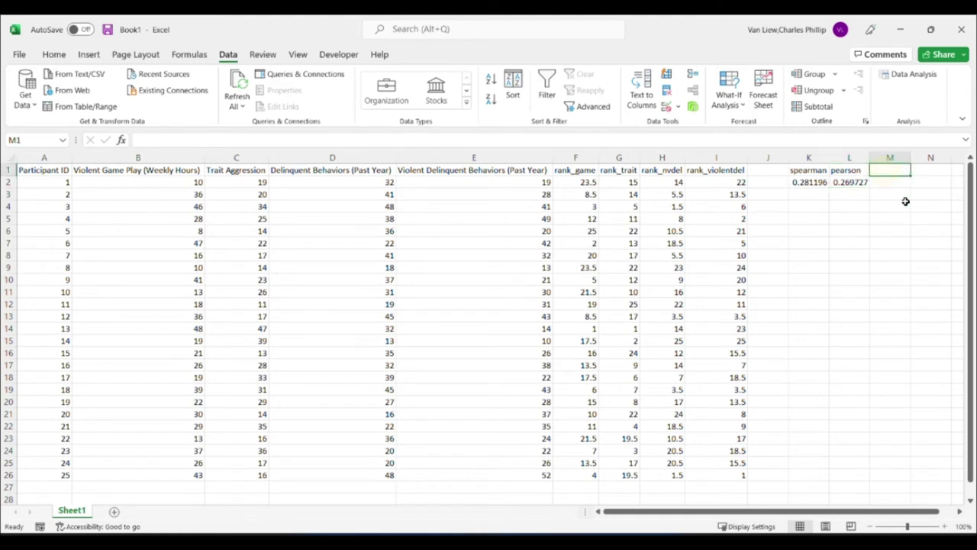
{"action": "type", "text": "game play"}
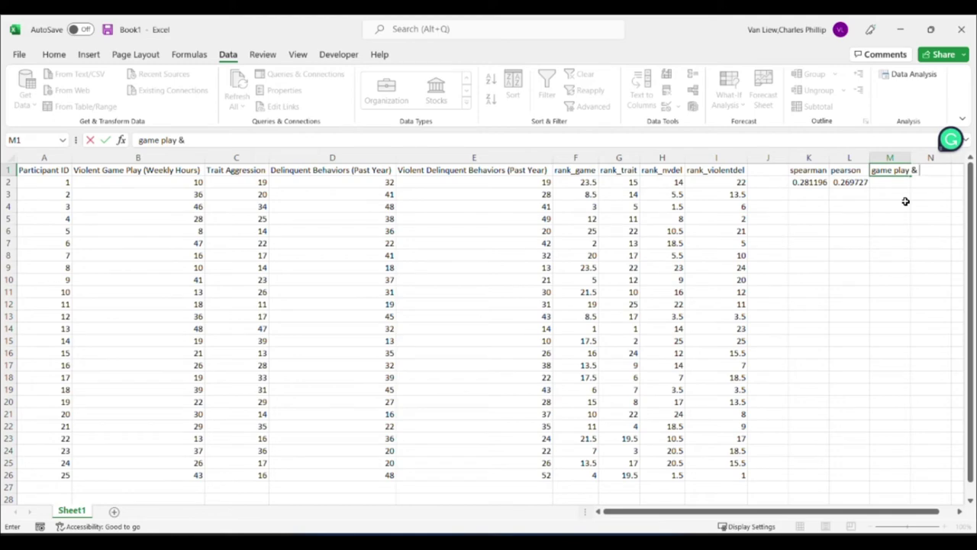
{"action": "type", "text": " & nonvil"}
{"action": "type", "text": "lent"}
{"action": "key", "text": "Return"}
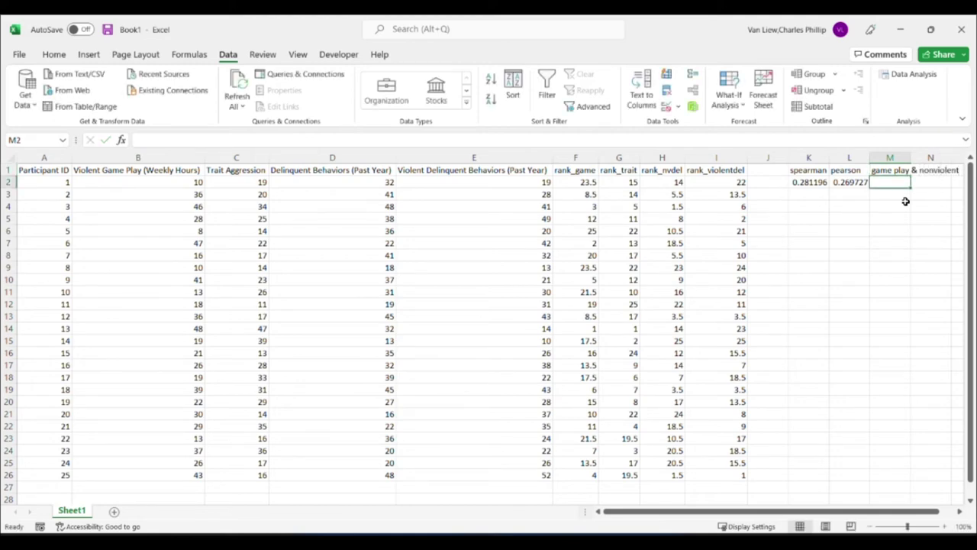
{"action": "left_click", "coordinate": [894, 170]}
{"action": "key", "text": "ctrl+b"}
Step: Enter the label "game play & violent" in M3 and make it bold
{"action": "left_click", "coordinate": [890, 192]}
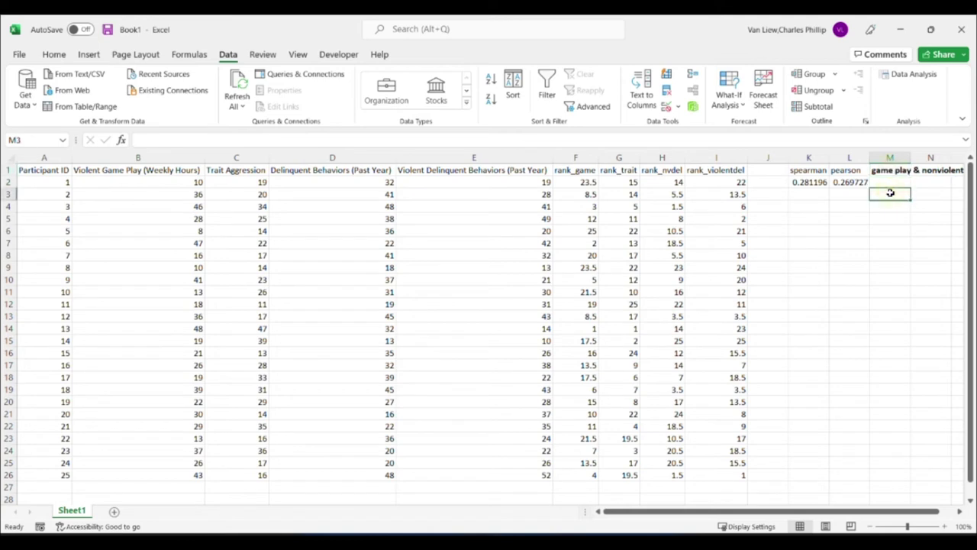
{"action": "type", "text": "gamepl"}
{"action": "key", "text": "BackSpace"}
{"action": "key", "text": "BackSpace"}
{"action": "type", "text": "pay"}
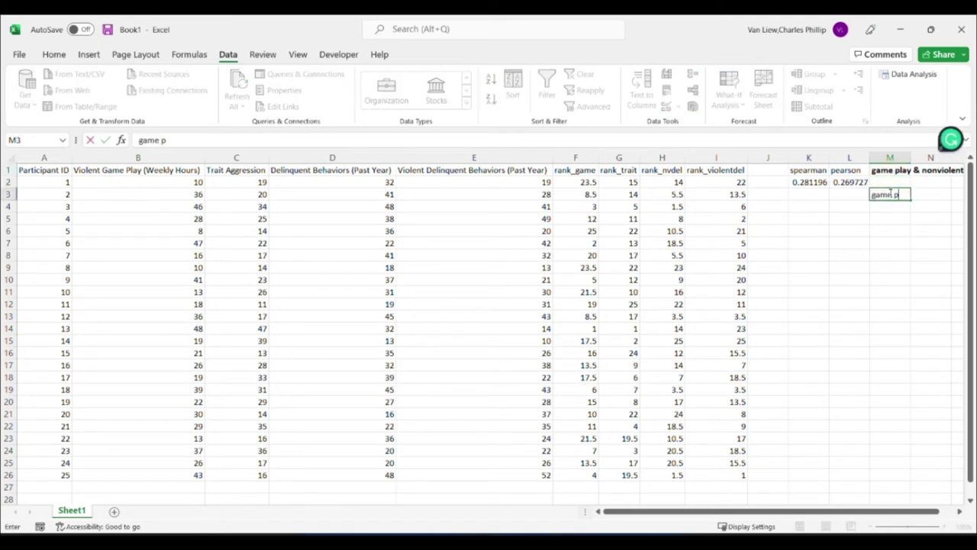
{"action": "key", "text": "BackSpace"}
{"action": "key", "text": "BackSpace"}
{"action": "type", "text": "llay"}
{"action": "key", "text": "BackSpace"}
{"action": "key", "text": "BackSpace"}
{"action": "type", "text": "ay & violent"}
{"action": "key", "text": "Return"}
{"action": "left_click", "coordinate": [890, 193]}
{"action": "key", "text": "ctrl+b"}
Step: Copy the spearman and pearson headers from K1:L1 to K4:L4
{"action": "left_click_drag", "start_coordinate": [817, 172], "coordinate": [840, 170]}
{"action": "key", "text": "ctrl+c"}
{"action": "left_click", "coordinate": [805, 207]}
{"action": "key", "text": "ctrl+v"}
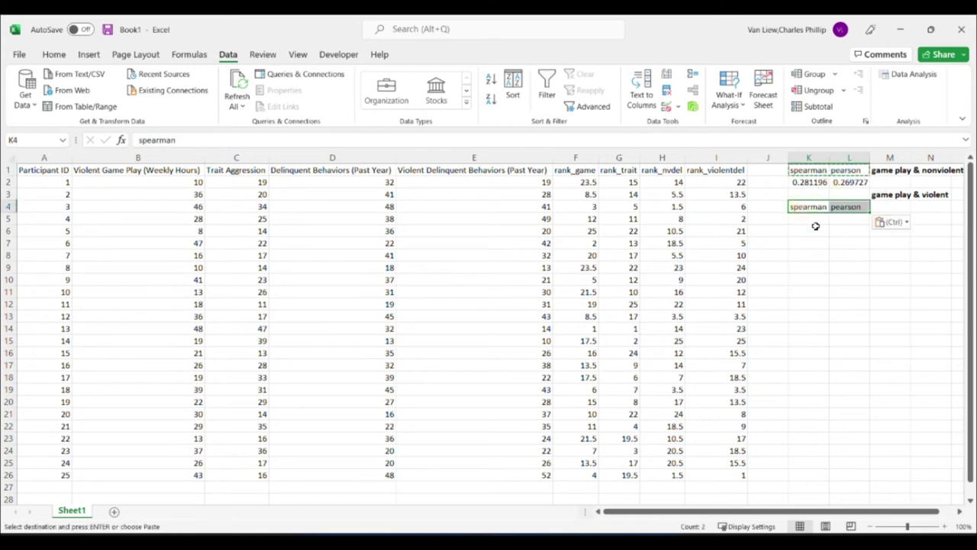
Step: Calculate the Spearman correlation of rank_game and rank_violentdel in K5 with =CORREL(F2:F26,I2:I26)
{"action": "left_click", "coordinate": [815, 219]}
{"action": "type", "text": "=correl("}
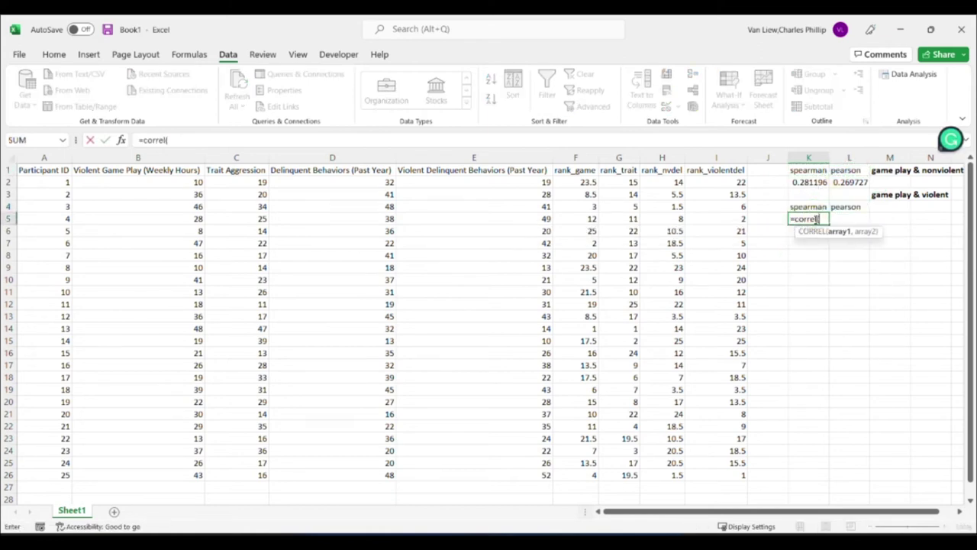
{"action": "mouse_move", "coordinate": [588, 182]}
{"action": "left_mouse_down"}
{"action": "mouse_move", "coordinate": [588, 317]}
{"action": "mouse_move", "coordinate": [638, 483]}
{"action": "mouse_move", "coordinate": [589, 458]}
{"action": "mouse_move", "coordinate": [572, 104]}
{"action": "mouse_move", "coordinate": [571, 183]}
{"action": "left_mouse_up"}
{"action": "type", "text": ","}
{"action": "left_click_drag", "start_coordinate": [717, 182], "coordinate": [721, 474]}
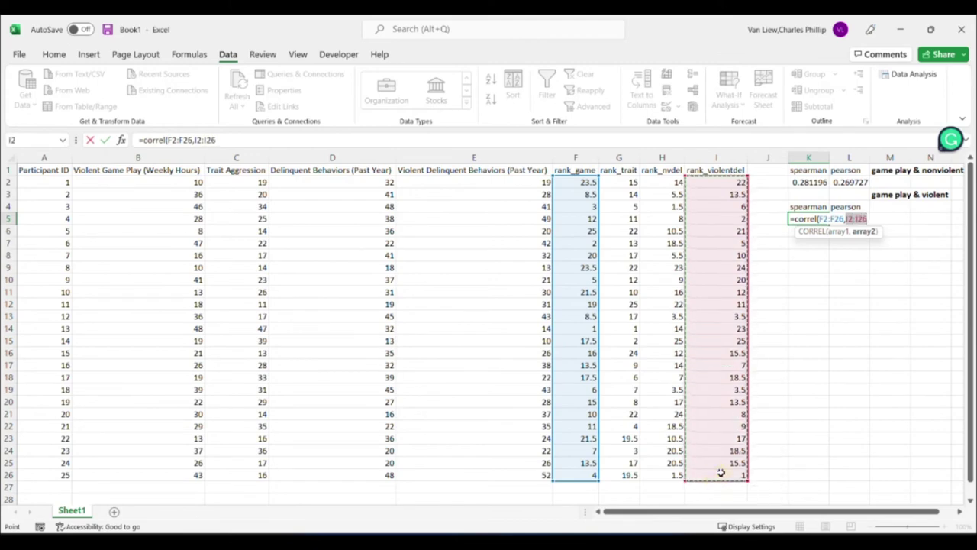
{"action": "type", "text": ")"}
{"action": "key", "text": "Tab"}
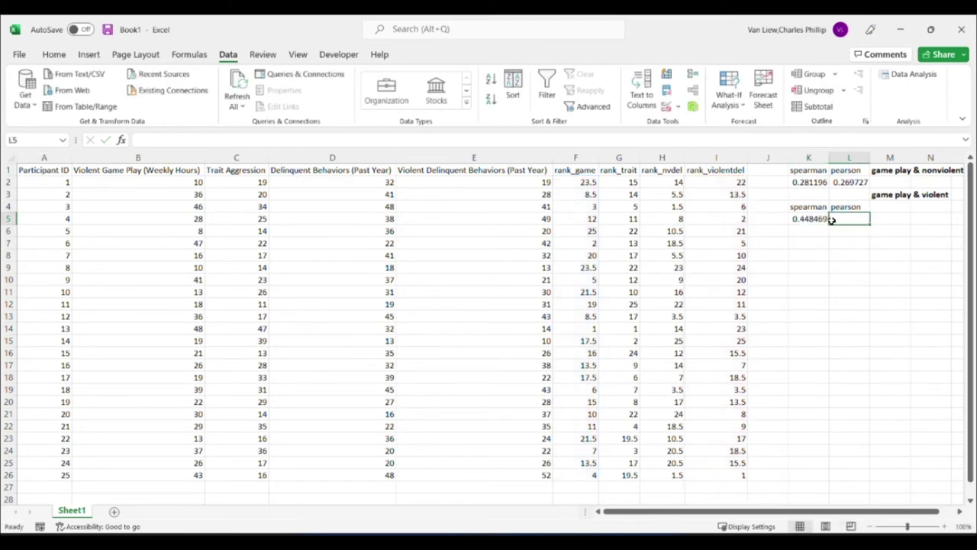
Step: Calculate the Pearson correlation of game play and violent delinquent behaviors in L5 with =CORREL(B2:B26,E2:E26)
{"action": "type", "text": "=correl("}
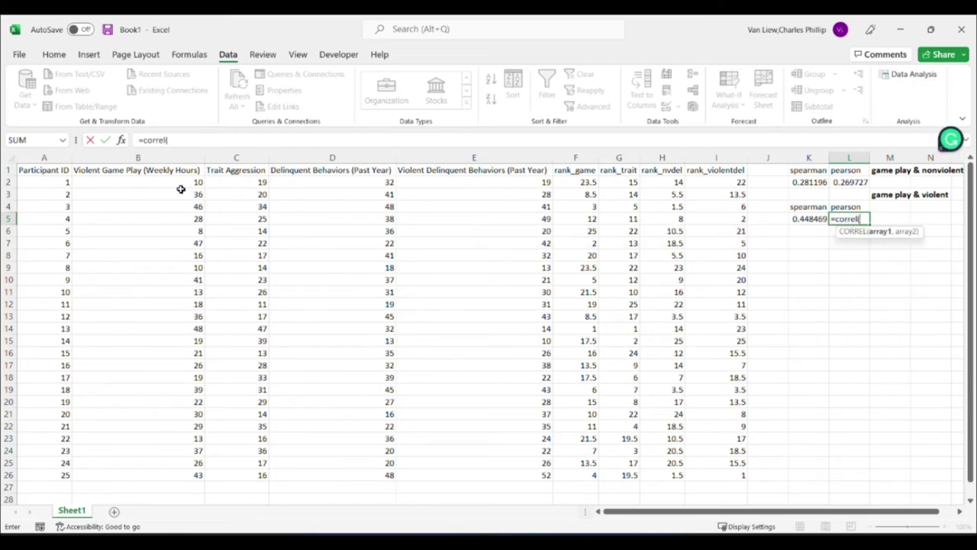
{"action": "left_click_drag", "start_coordinate": [181, 183], "coordinate": [183, 475]}
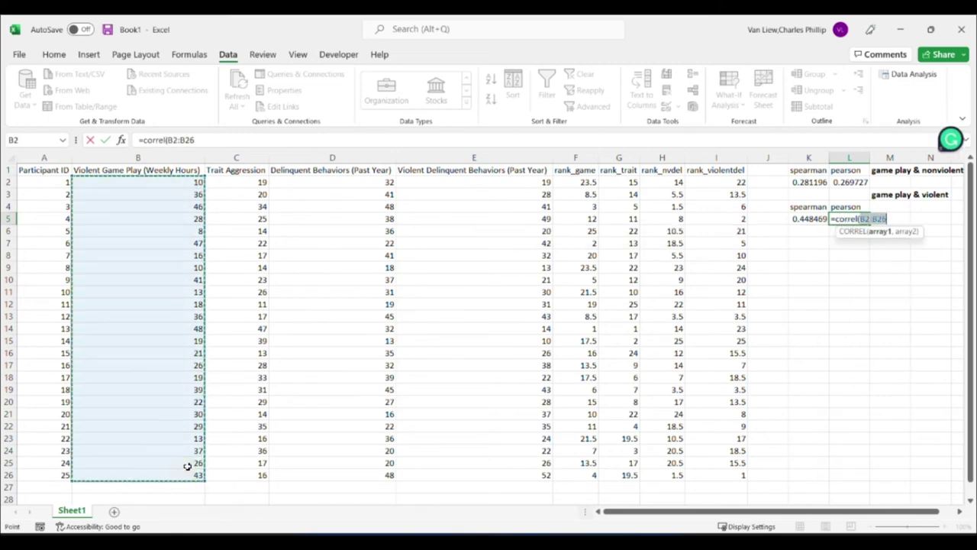
{"action": "type", "text": ","}
{"action": "left_click_drag", "start_coordinate": [443, 183], "coordinate": [448, 472]}
{"action": "key", "text": "Tab"}
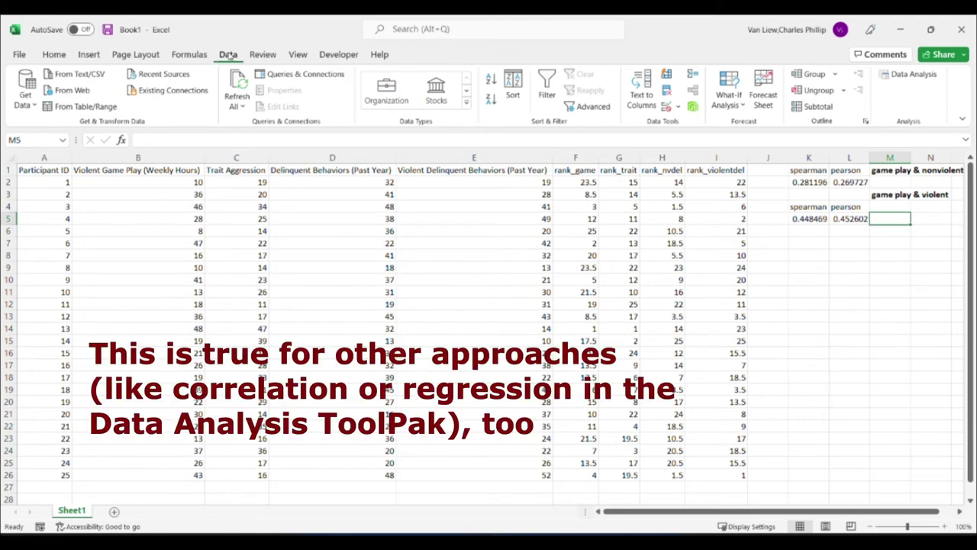
Step: Start a Regression analysis and set the Y range to the rank_game column, $F$1:$F$26
{"action": "left_click", "coordinate": [909, 75]}
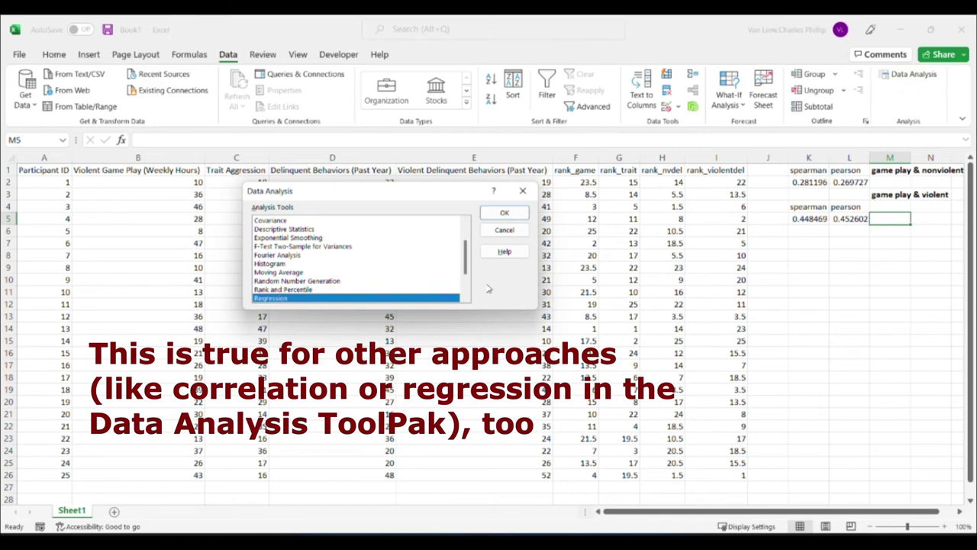
{"action": "left_click", "coordinate": [504, 216]}
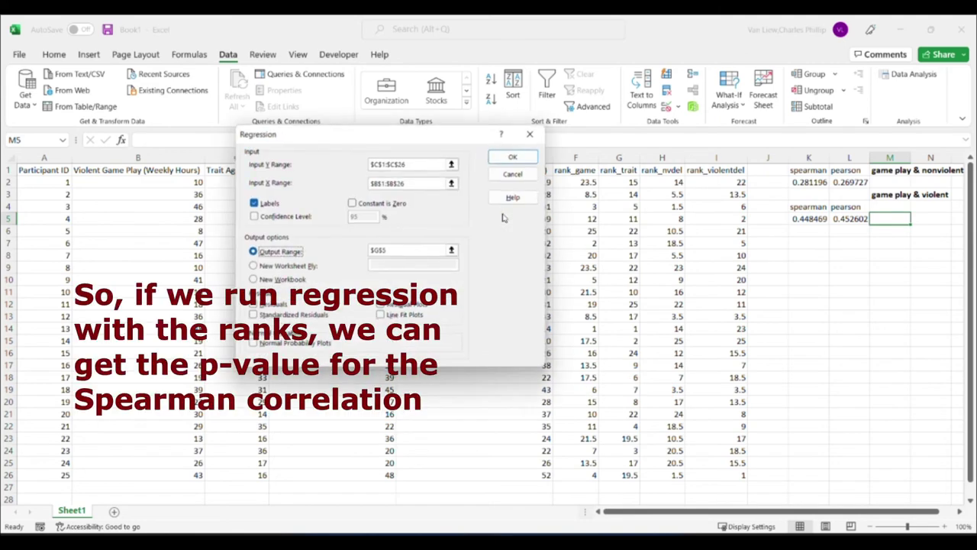
{"action": "left_click_drag", "start_coordinate": [413, 141], "coordinate": [656, 252]}
{"action": "left_click", "coordinate": [619, 276]}
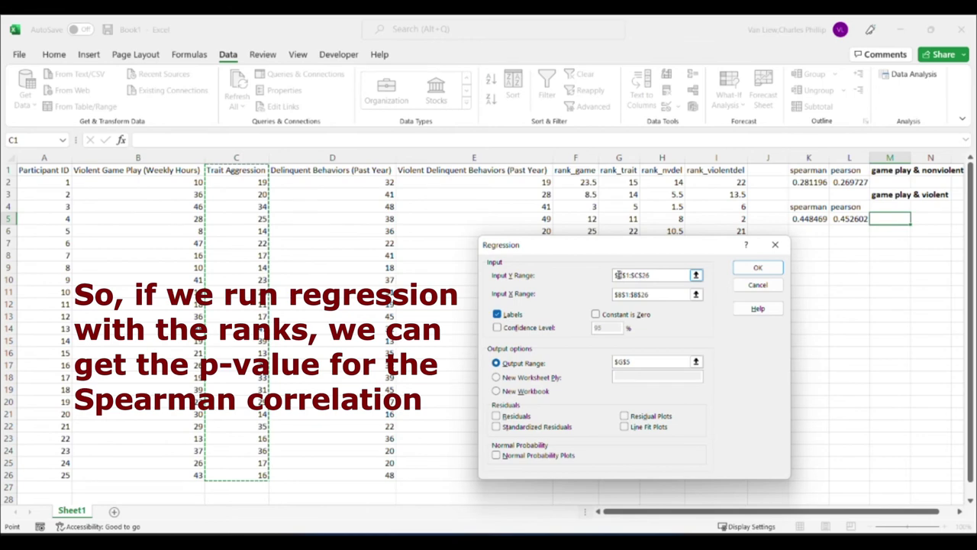
{"action": "left_click", "coordinate": [642, 276]}
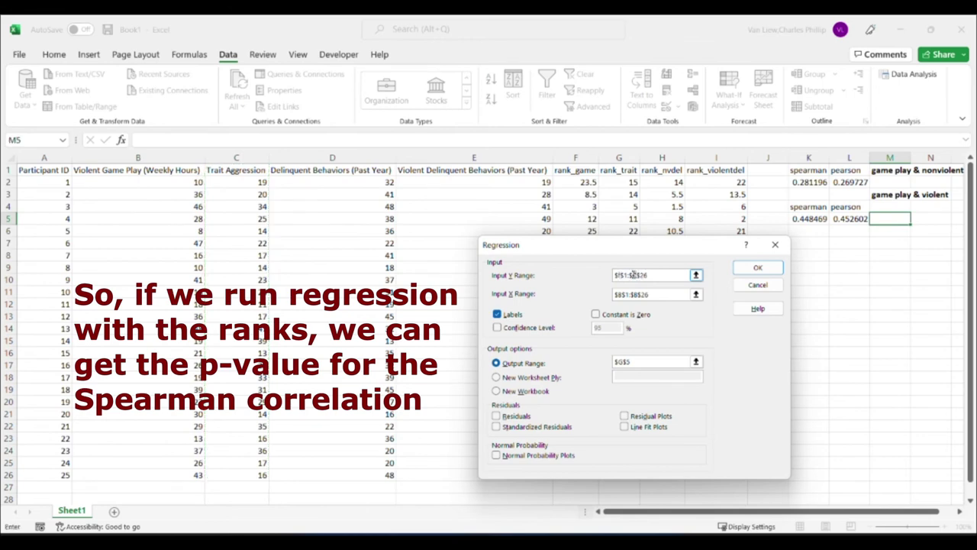
Step: Set the X range to the rank_nvdel column, $H$1:$H$26, and run the regression with output to a new worksheet
{"action": "left_click", "coordinate": [622, 296]}
{"action": "left_click", "coordinate": [620, 297]}
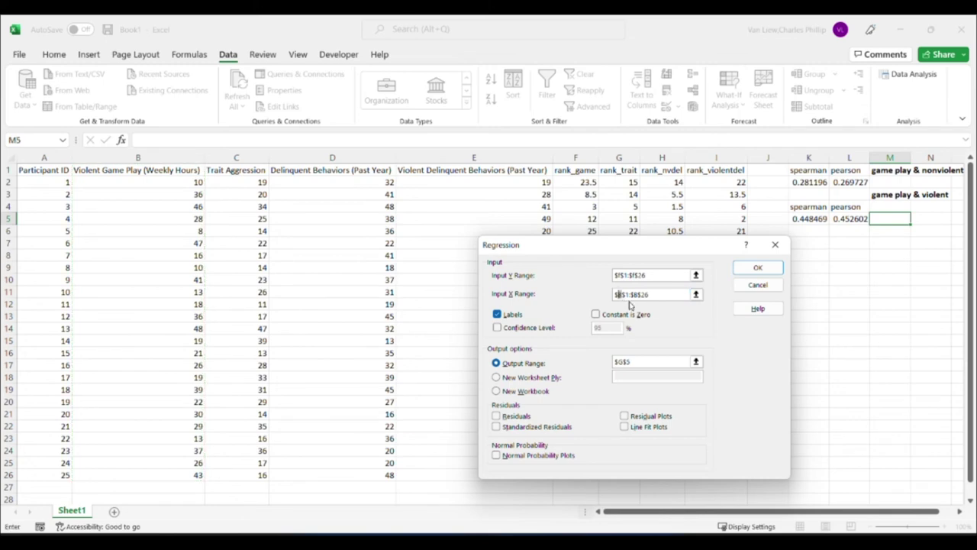
{"action": "key", "text": "Delete"}
{"action": "type", "text": "H"}
{"action": "left_click", "coordinate": [633, 294]}
{"action": "key", "text": "Delete"}
{"action": "type", "text": "H"}
{"action": "left_click", "coordinate": [535, 379]}
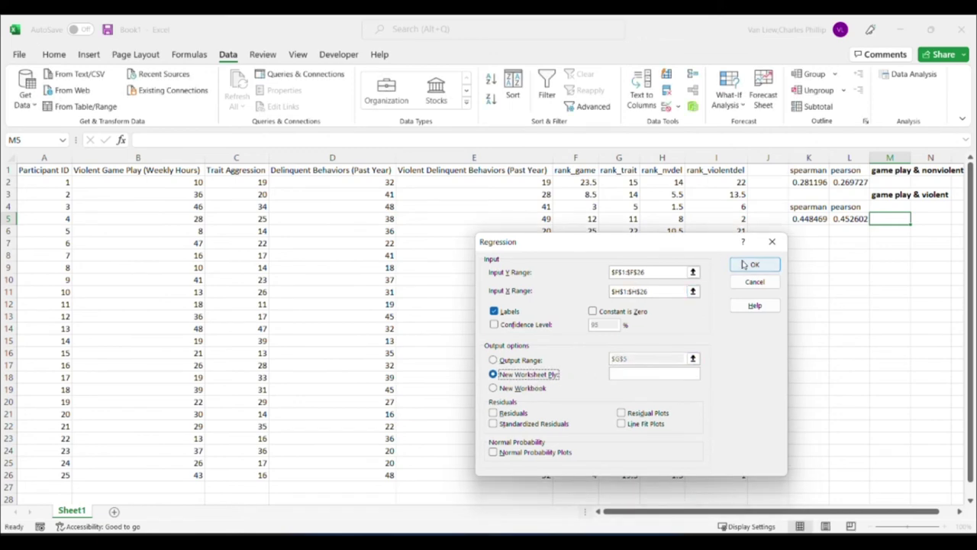
{"action": "left_click", "coordinate": [745, 264]}
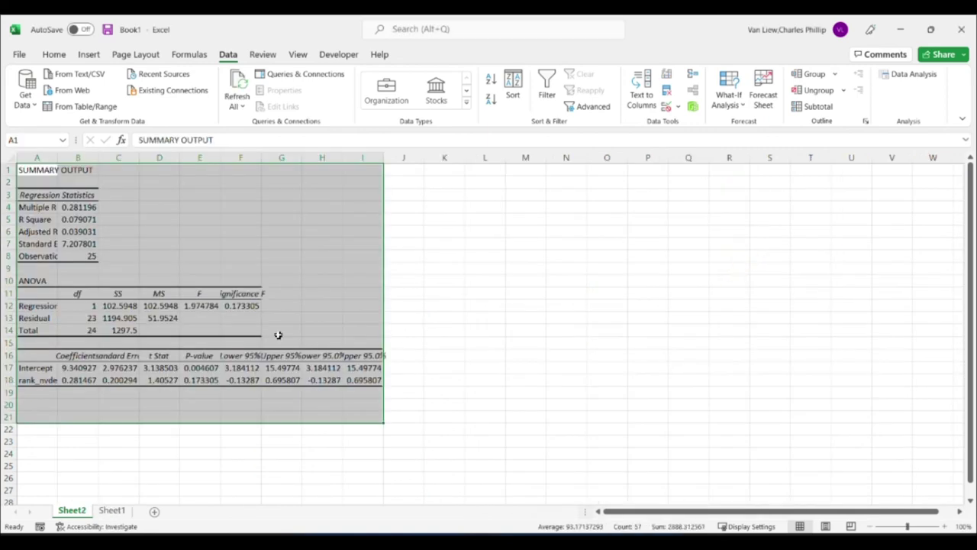
Step: Examine the rank_nvdel regression's Significance F and compare its Multiple R with the Spearman correlation in K2 of Sheet1
{"action": "left_click", "coordinate": [241, 305]}
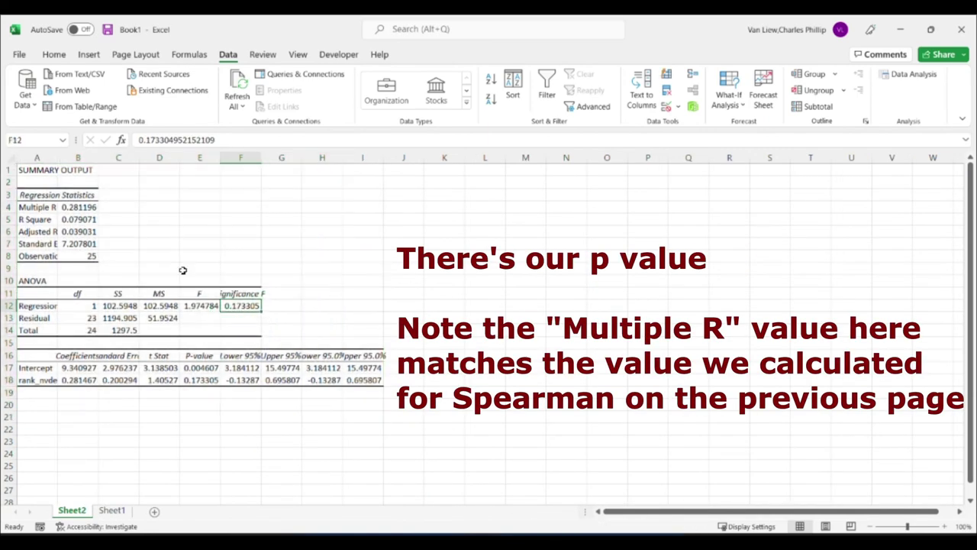
{"action": "left_click", "coordinate": [87, 208]}
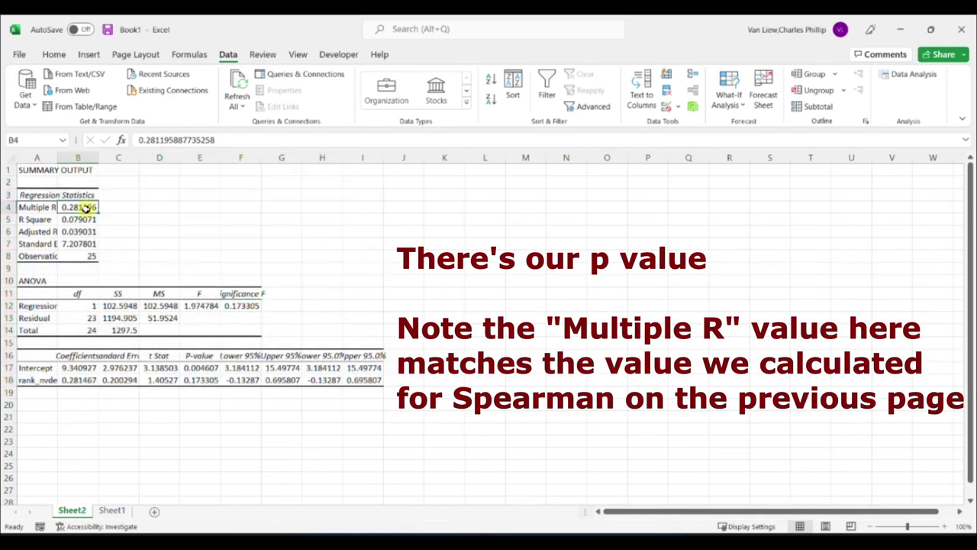
{"action": "left_click", "coordinate": [248, 305]}
{"action": "left_click", "coordinate": [113, 510]}
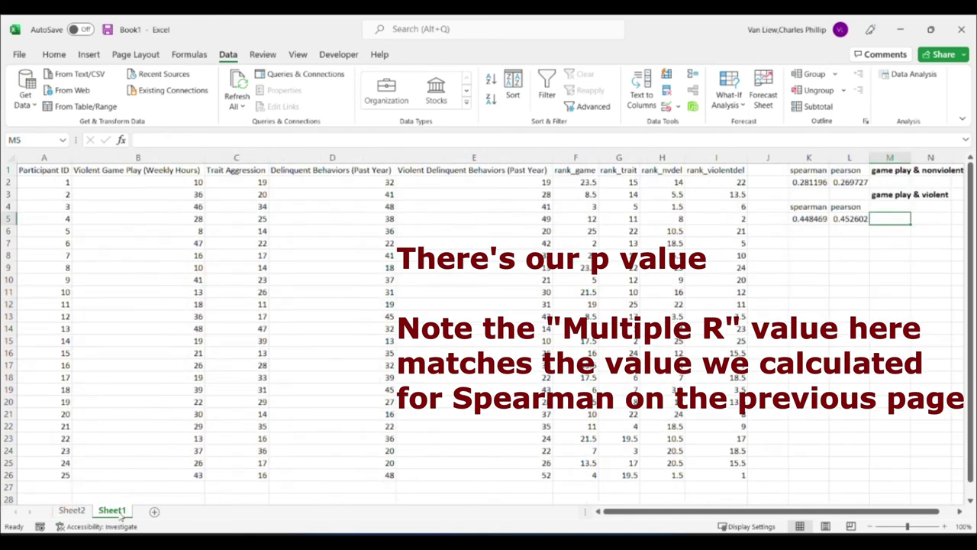
{"action": "left_click", "coordinate": [796, 184]}
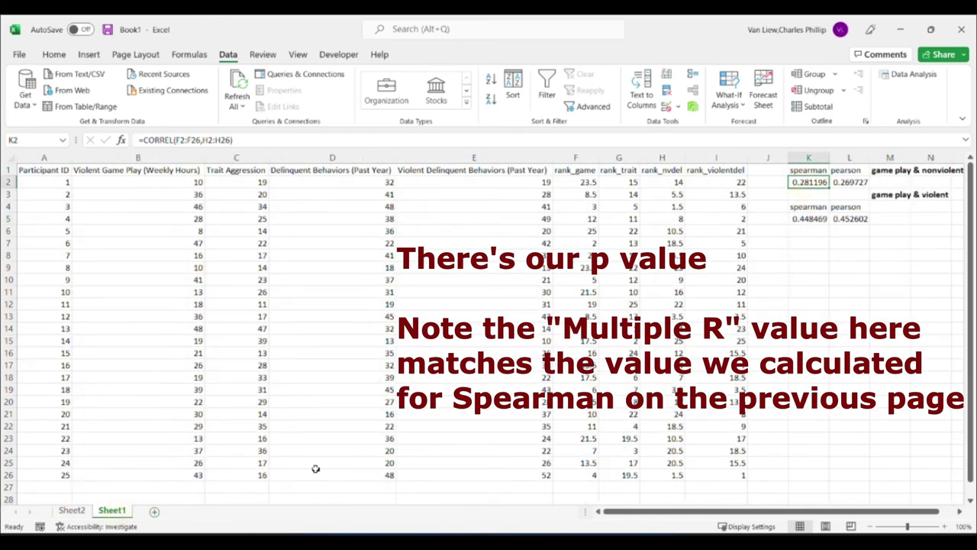
{"action": "left_click", "coordinate": [72, 510]}
{"action": "left_click", "coordinate": [77, 206]}
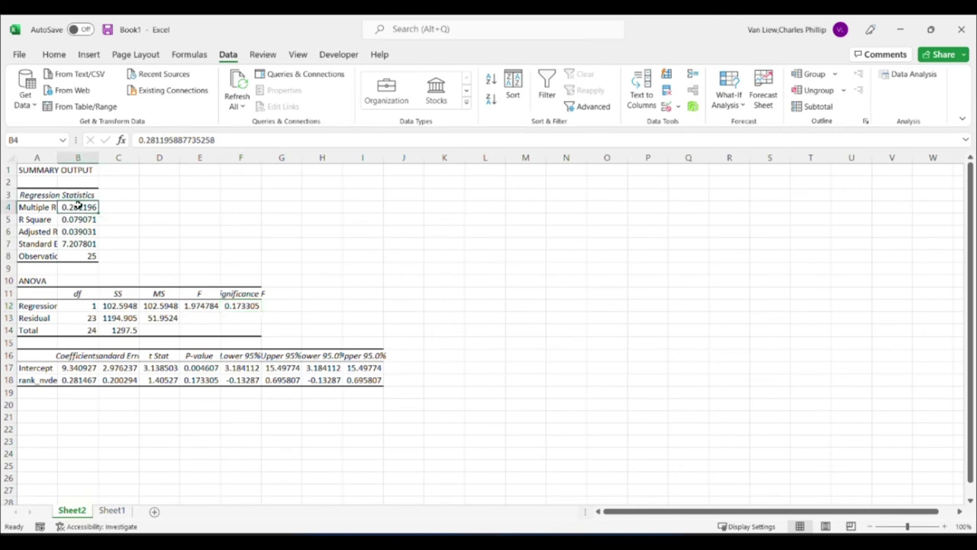
Step: Run a regression from Sheet1 on the rank_violentdel column, X range $I$1:$I$26, with rank_game as Y, output to a new worksheet
{"action": "left_click", "coordinate": [113, 510]}
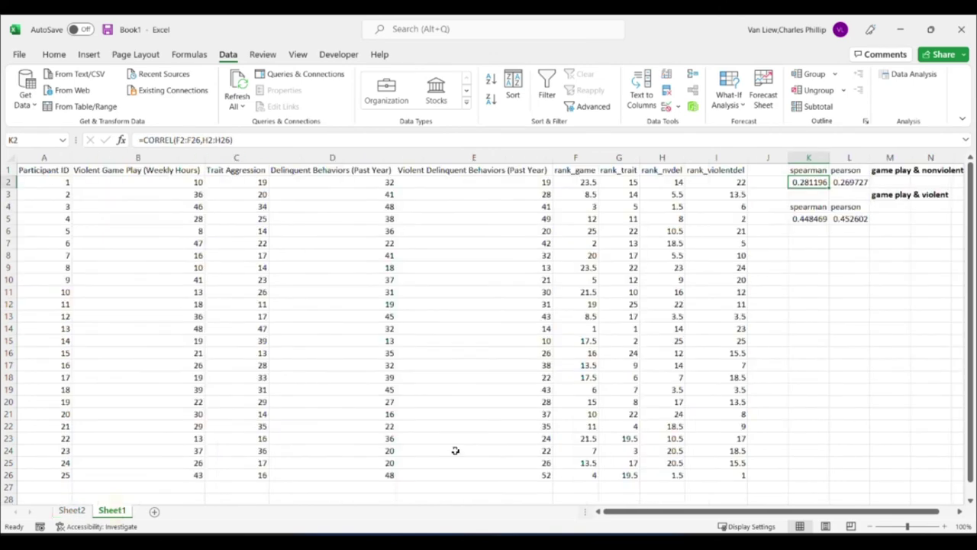
{"action": "left_click", "coordinate": [902, 76]}
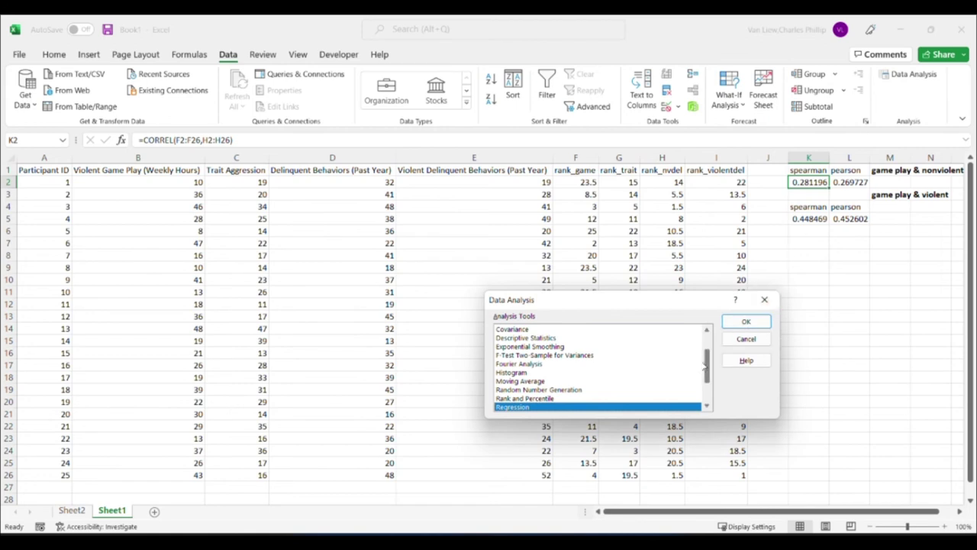
{"action": "left_click", "coordinate": [746, 322]}
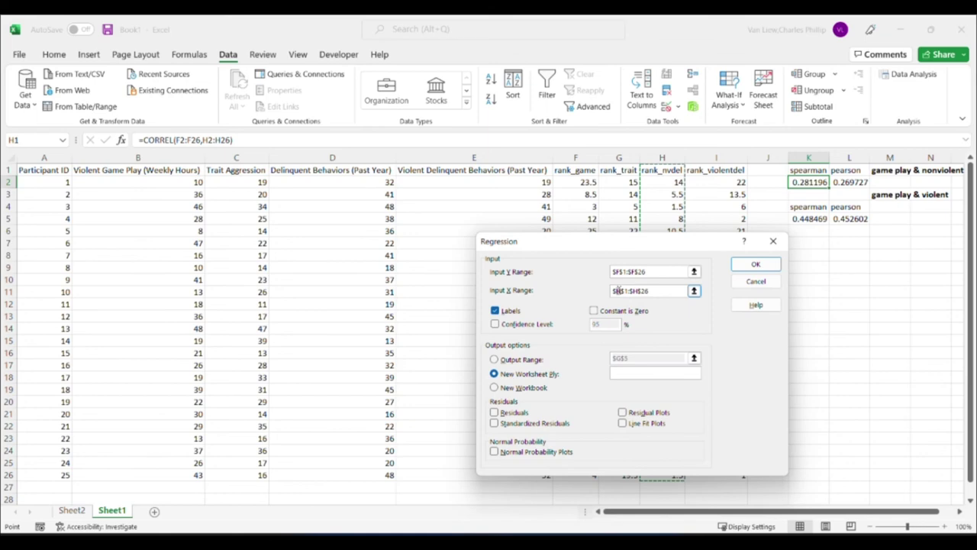
{"action": "left_click", "coordinate": [618, 291]}
{"action": "left_click", "coordinate": [644, 291]}
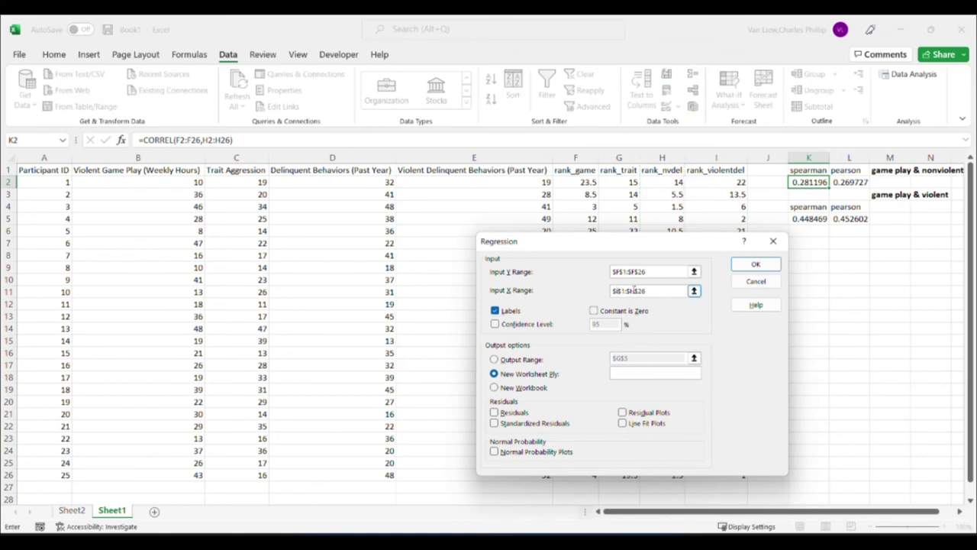
{"action": "left_click", "coordinate": [755, 263]}
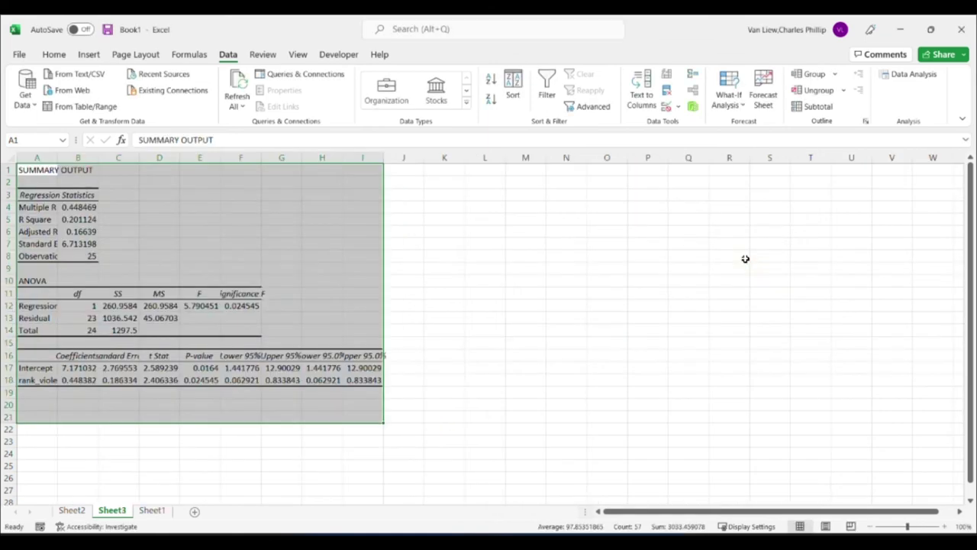
Step: Examine the rank_violentdel regression's Significance F and compare its Multiple R with the Spearman correlation in K5 of Sheet1
{"action": "left_click", "coordinate": [238, 306]}
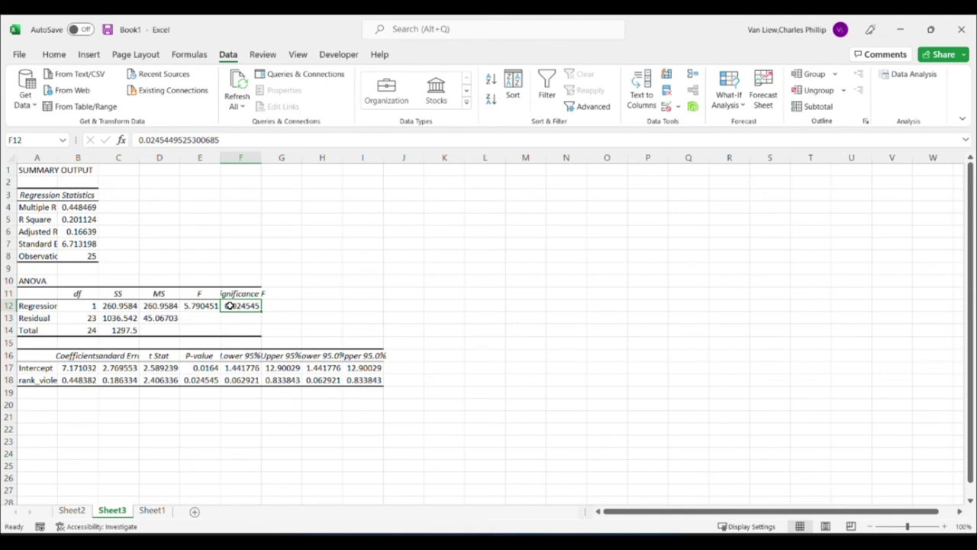
{"action": "left_click", "coordinate": [79, 209]}
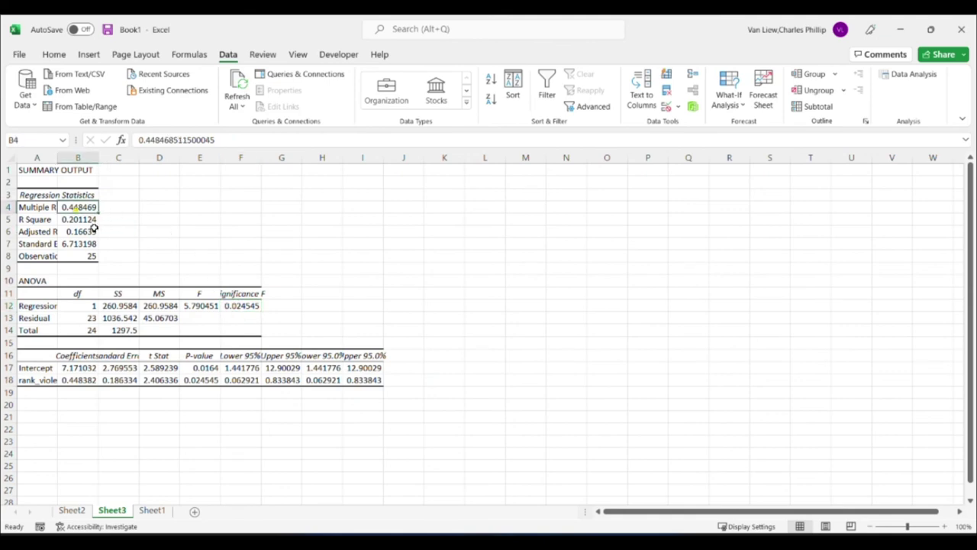
{"action": "left_click", "coordinate": [152, 511]}
{"action": "left_click", "coordinate": [810, 221]}
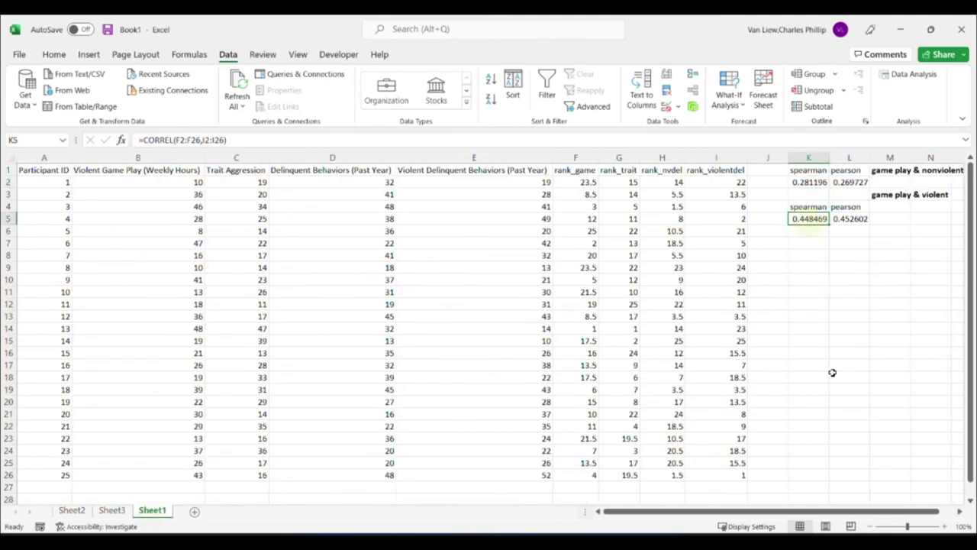
{"action": "left_click", "coordinate": [111, 510]}
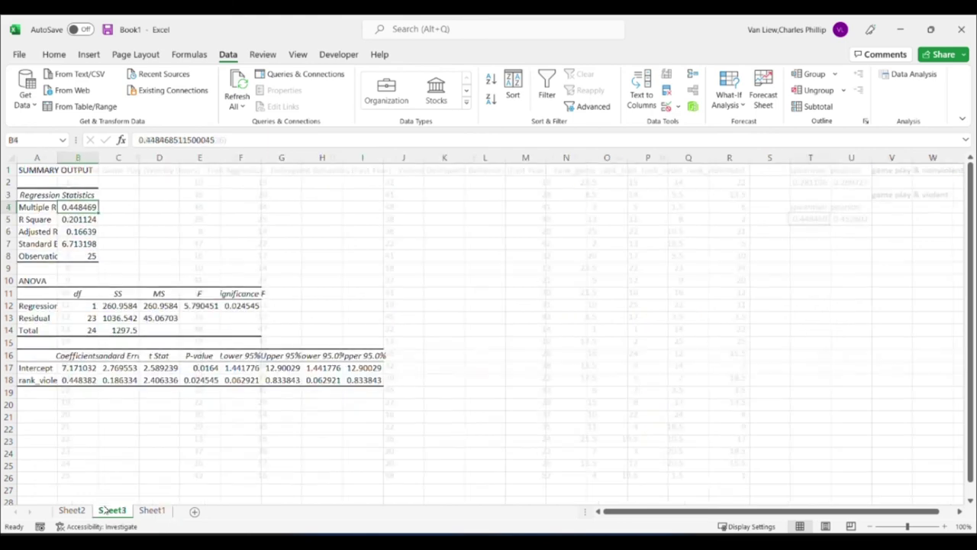
{"action": "left_click", "coordinate": [255, 305]}
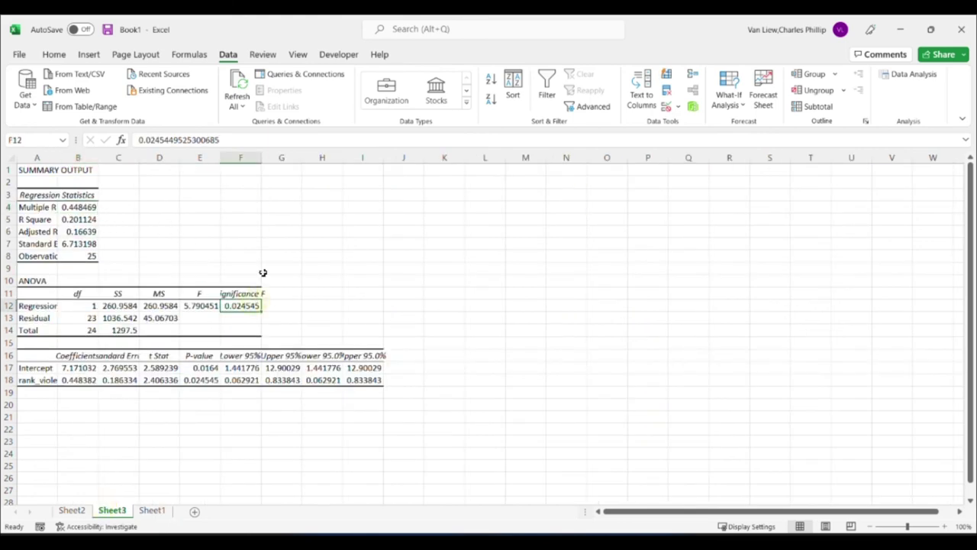
Step: Start another Regression analysis from Sheet1 and set the Y range to the Trait Aggression column, $C$1:$C$26
{"action": "left_click", "coordinate": [152, 510]}
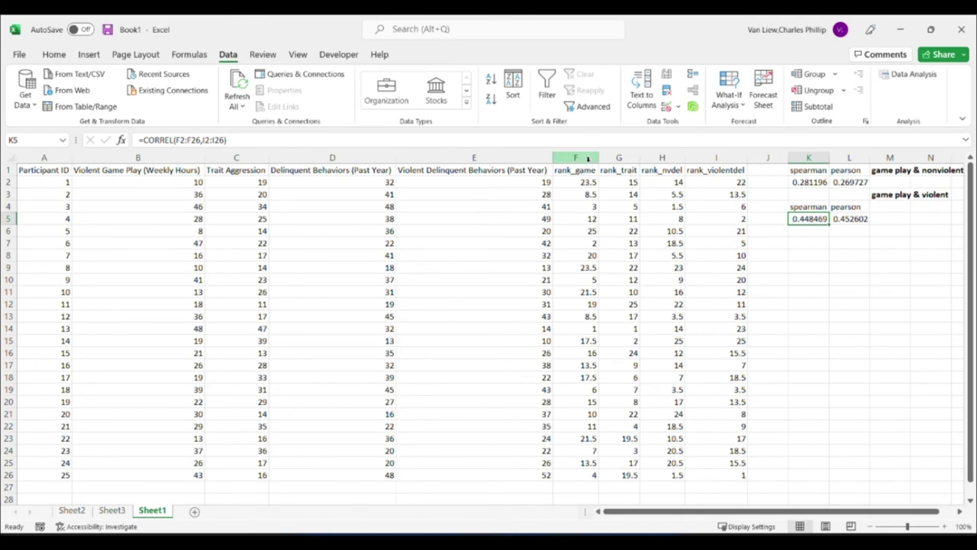
{"action": "left_click", "coordinate": [914, 75]}
{"action": "left_click", "coordinate": [746, 322]}
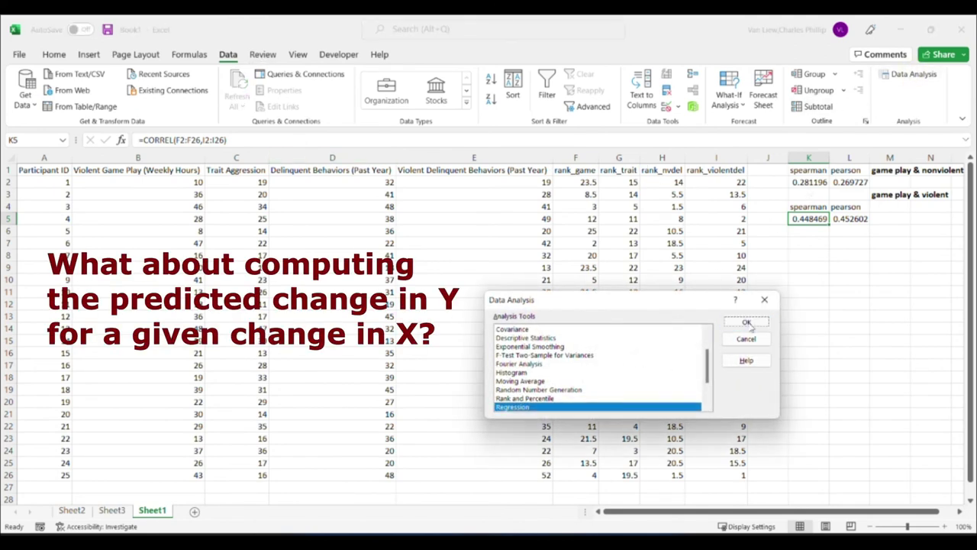
{"action": "left_click", "coordinate": [652, 273]}
{"action": "left_click_drag", "start_coordinate": [653, 273], "coordinate": [571, 277]}
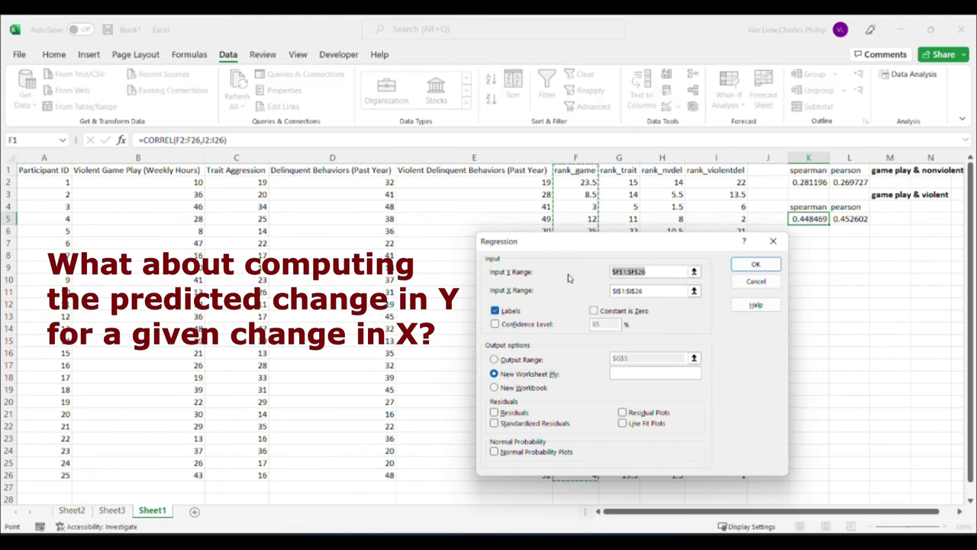
{"action": "left_click", "coordinate": [230, 184]}
{"action": "left_click_drag", "start_coordinate": [231, 170], "coordinate": [251, 475]}
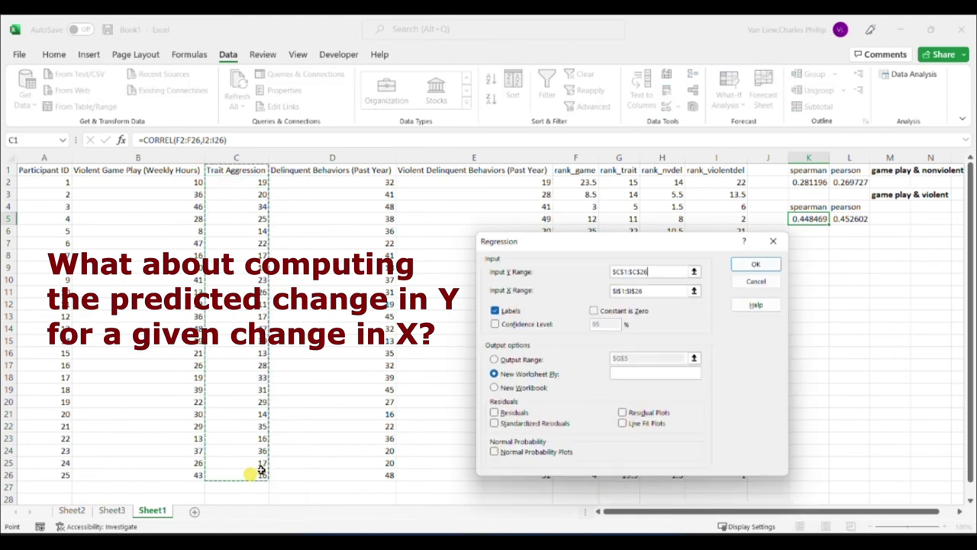
Step: Set the X range to the Violent Game Play column, $B$1:$B$26, and run the regression to a new worksheet
{"action": "left_click_drag", "start_coordinate": [663, 287], "coordinate": [556, 300]}
{"action": "left_click_drag", "start_coordinate": [113, 169], "coordinate": [158, 475]}
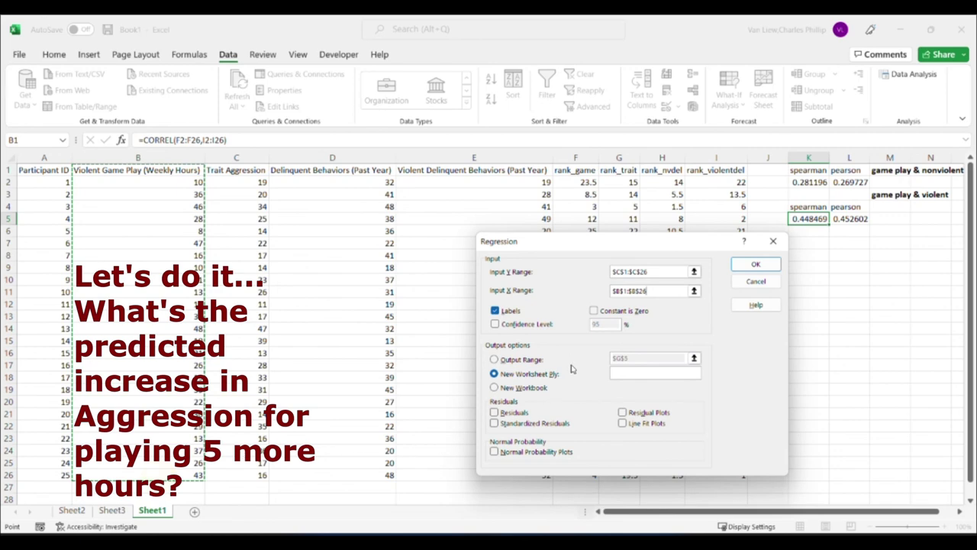
{"action": "left_click", "coordinate": [756, 264]}
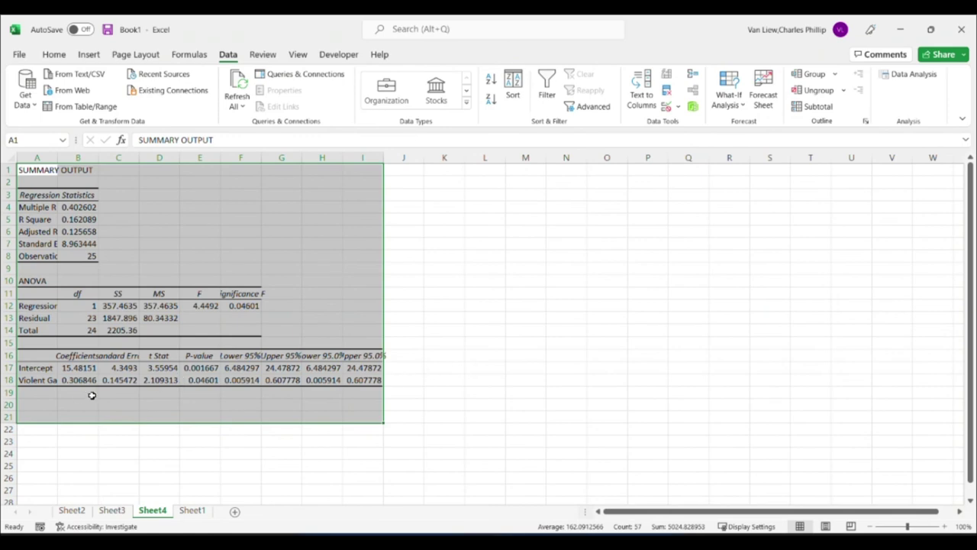
Step: Write the regression line equation "Aggression = 0.307*Hours_Played + 15.482" in K13, using the intercept and slope coefficients
{"action": "left_click_drag", "start_coordinate": [69, 371], "coordinate": [83, 386]}
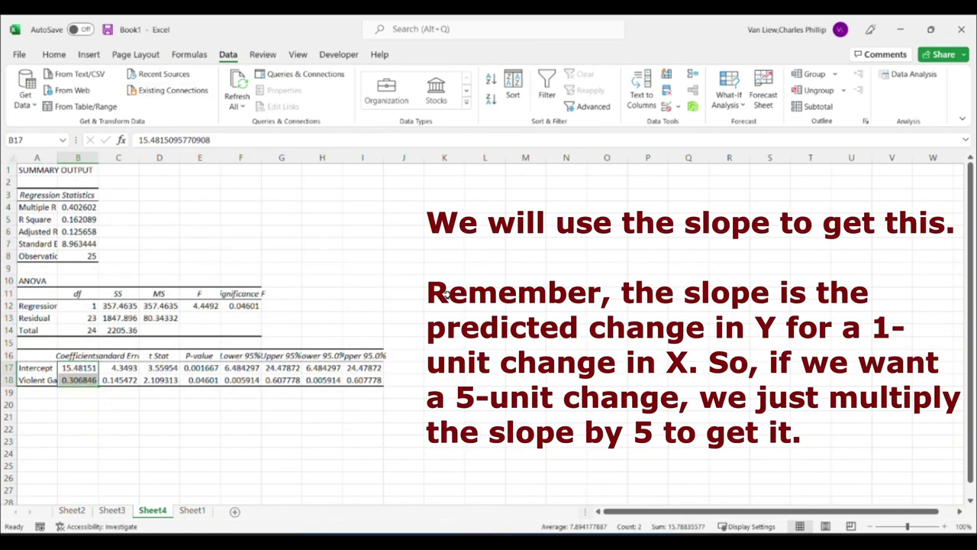
{"action": "left_click", "coordinate": [448, 320]}
{"action": "type", "text": "A"}
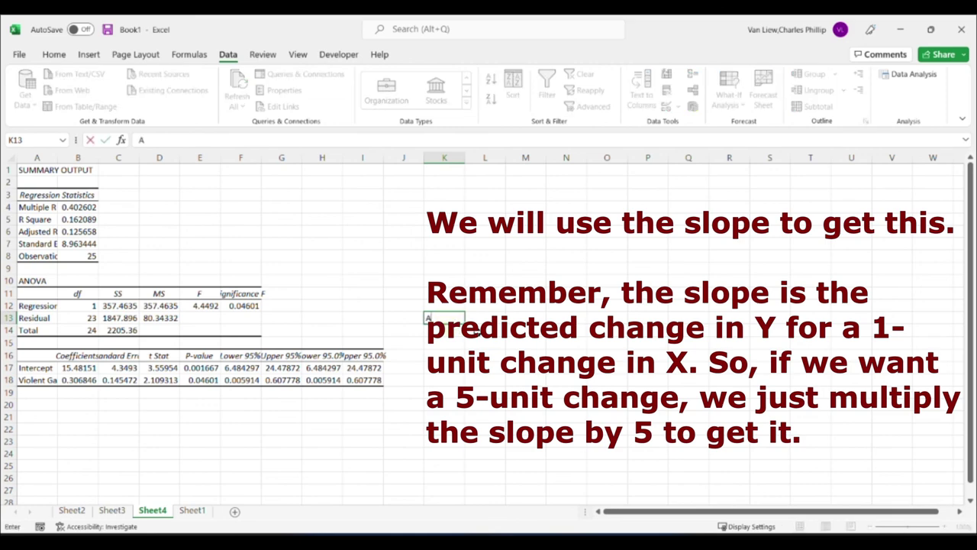
{"action": "type", "text": "ggression = 0.307*"}
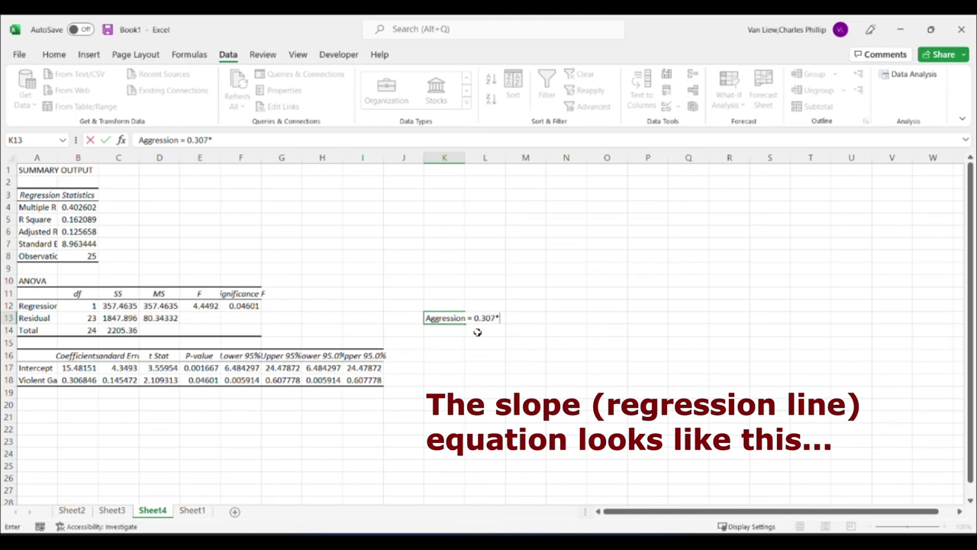
{"action": "type", "text": "Hours_Played"}
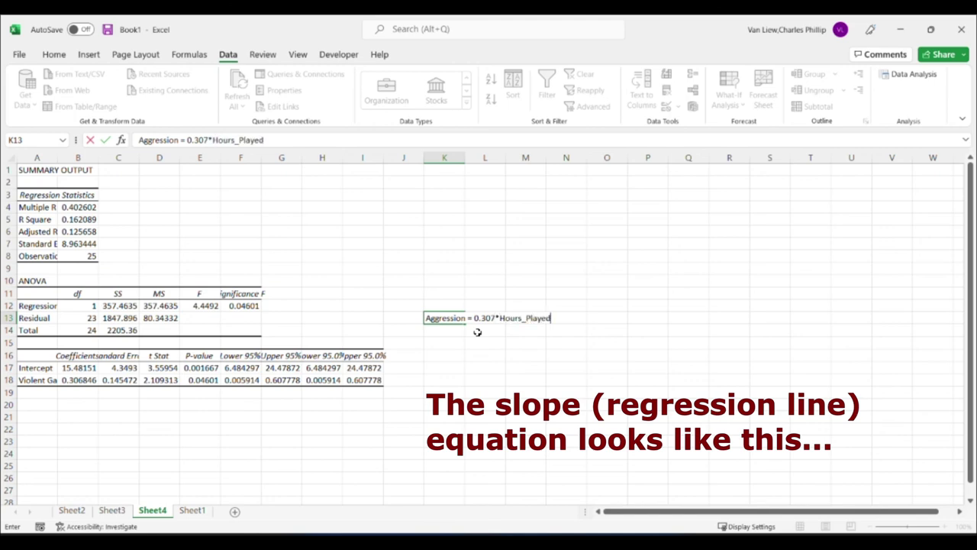
{"action": "type", "text": " + 15.482"}
{"action": "key", "text": "Return"}
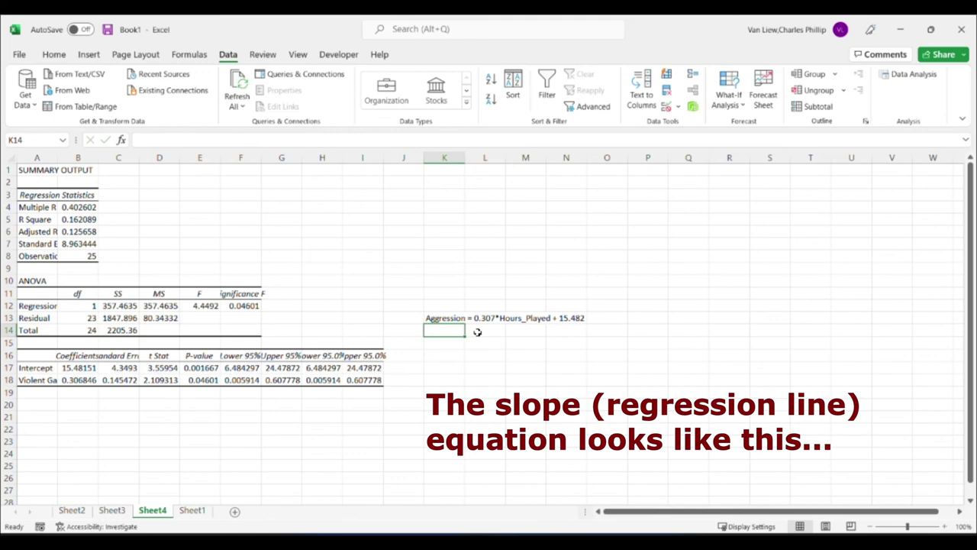
Step: Calculate the predicted aggression increase for 5 more hours played in L16 with =5*B18
{"action": "left_click", "coordinate": [482, 321]}
{"action": "left_click", "coordinate": [486, 357]}
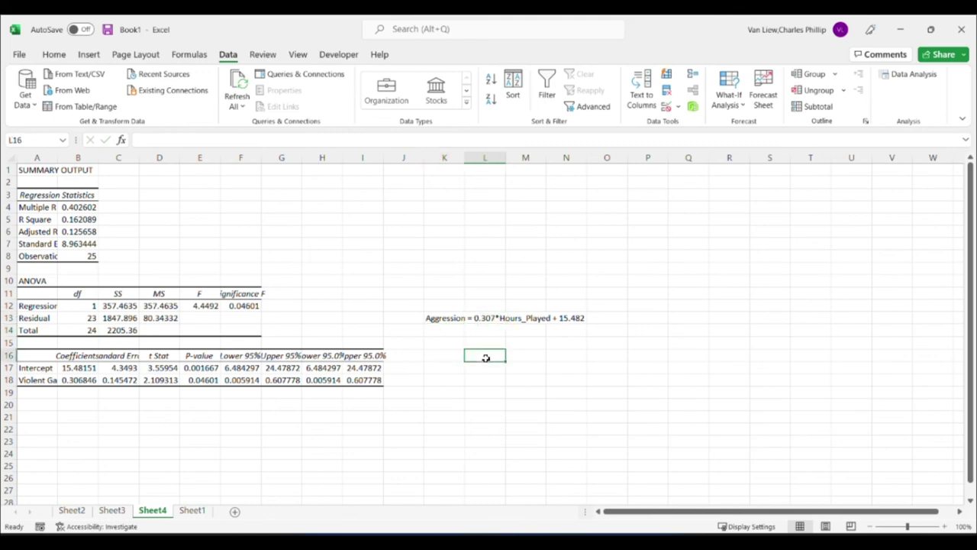
{"action": "type", "text": "=5*"}
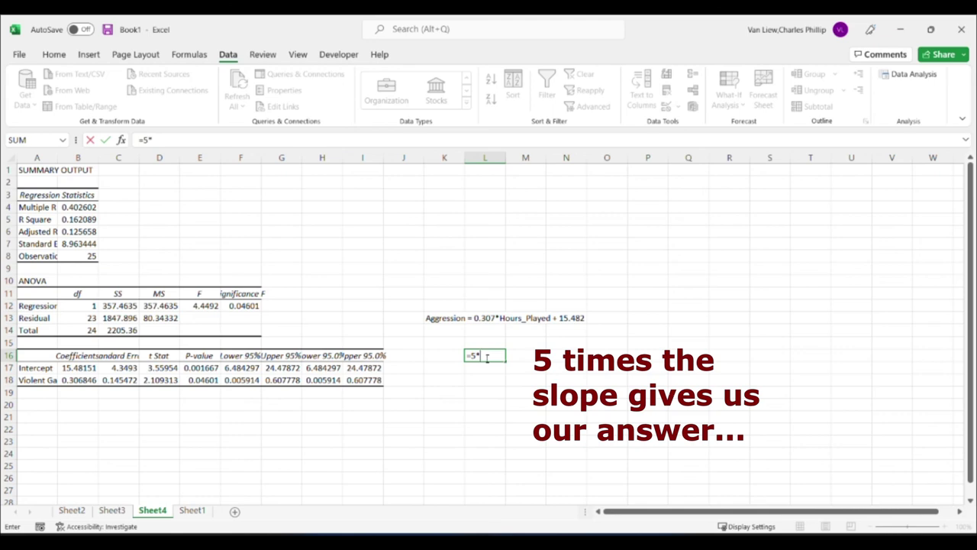
{"action": "left_click", "coordinate": [82, 379]}
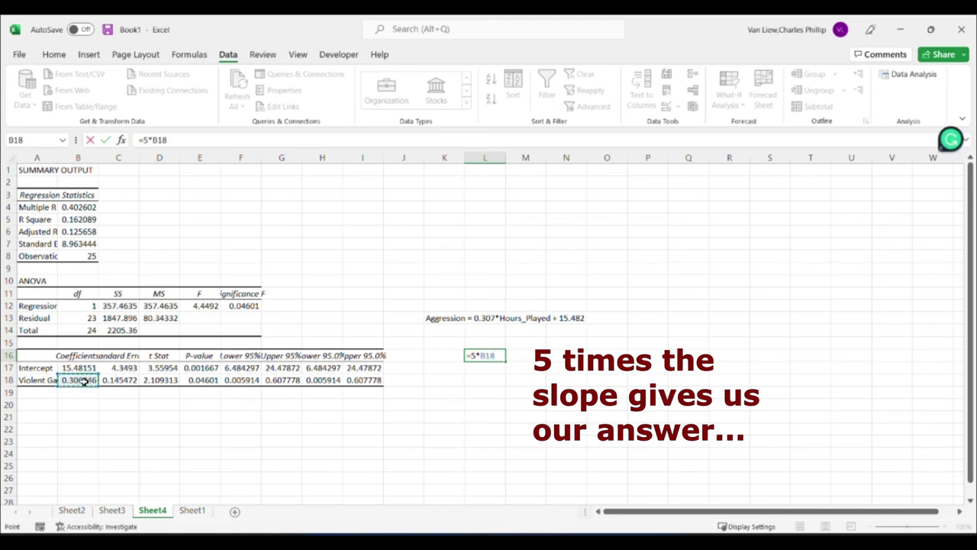
{"action": "key", "text": "Return"}
{"action": "left_click", "coordinate": [484, 355]}
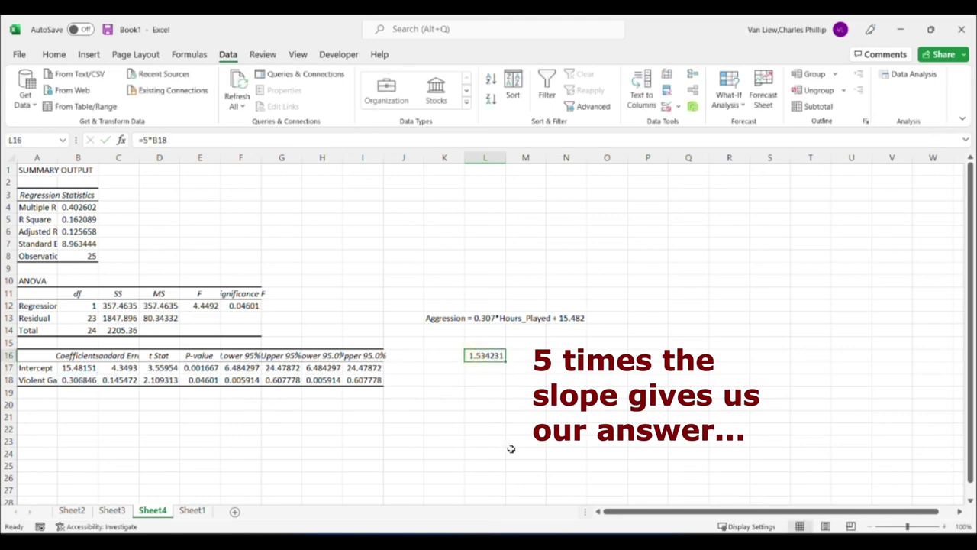